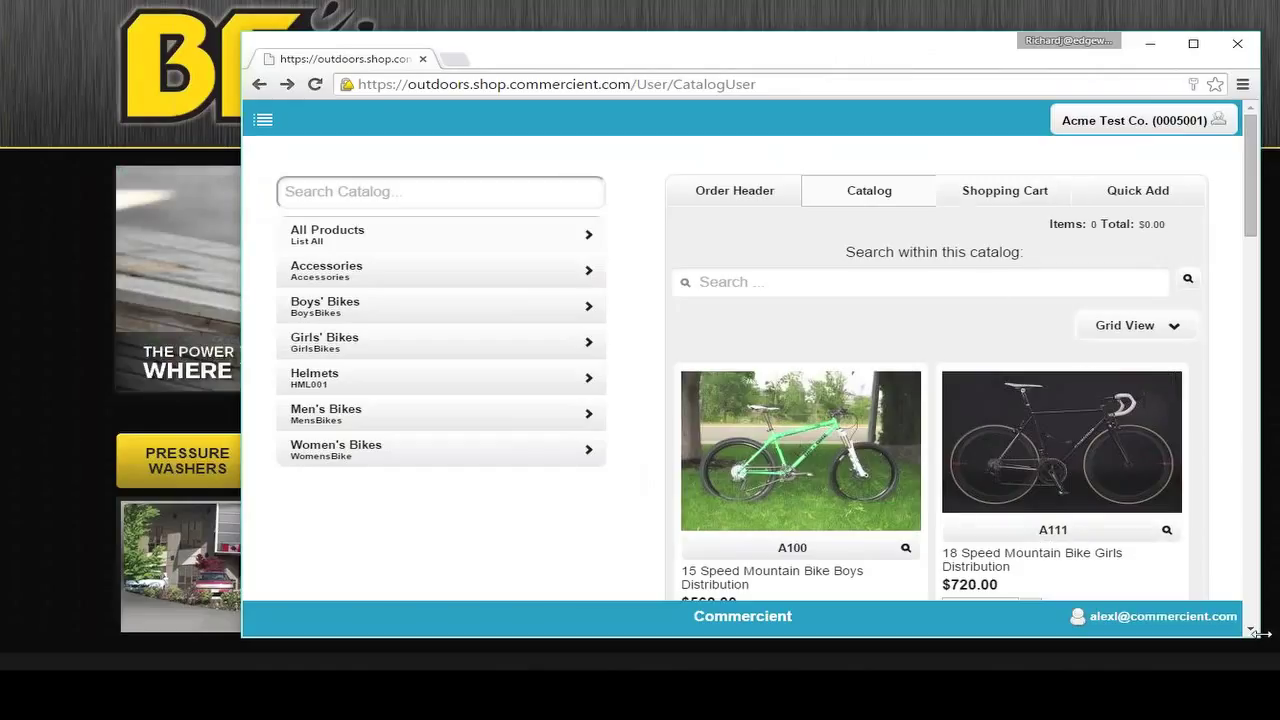
Step: Narrow the browser window slightly while the catalog shows products in Grid View
drag(1262, 634, 1240, 636)
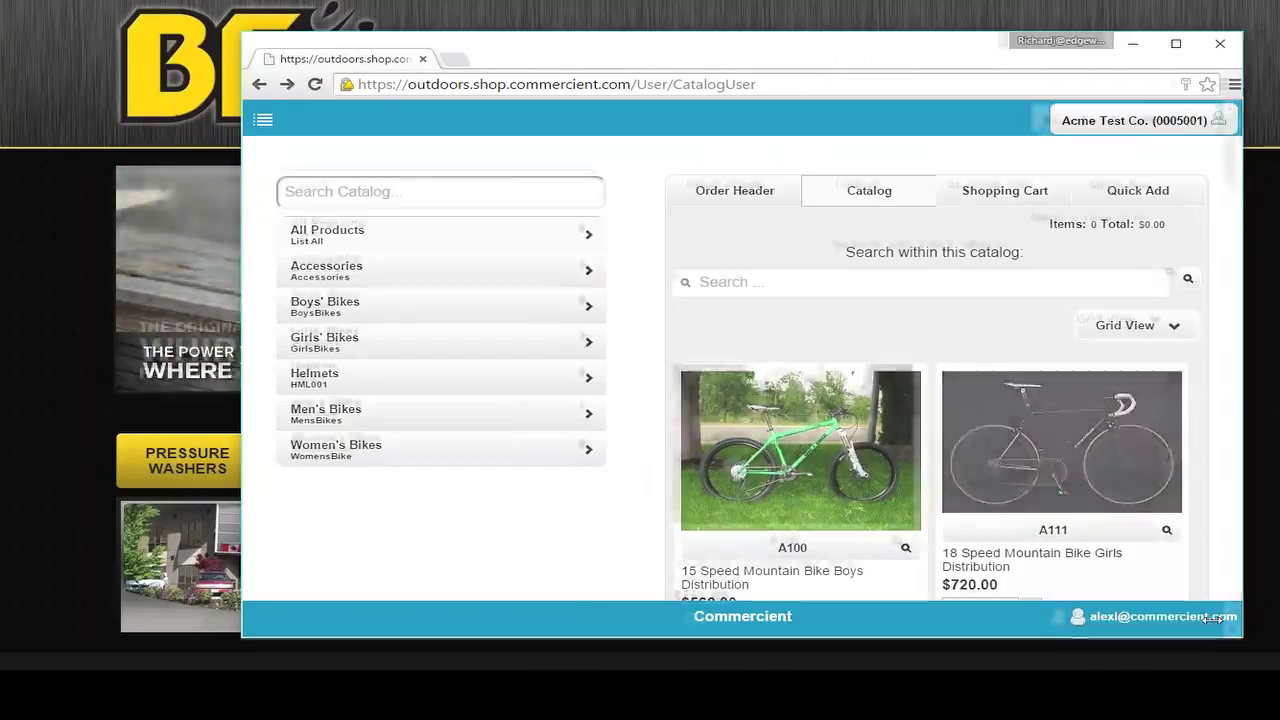
Step: Widen the browser window to the left and browse the catalog grid
drag(242, 636, 180, 636)
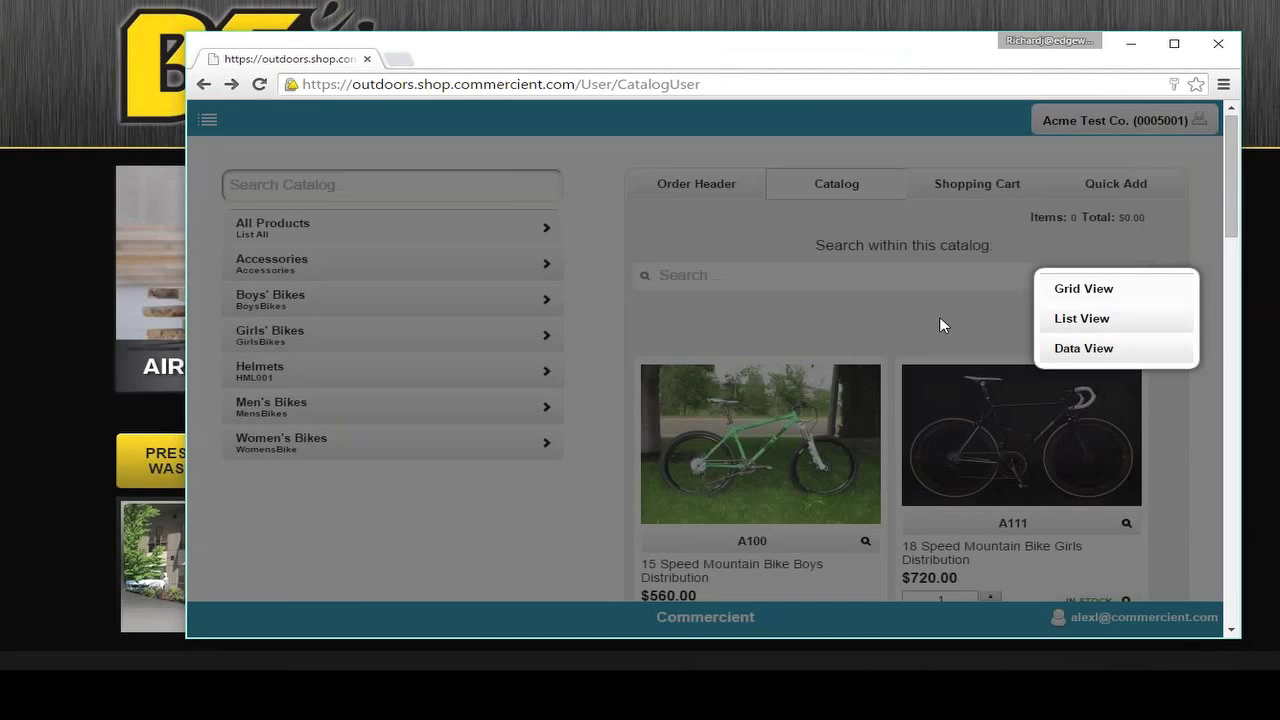
click(940, 325)
scroll(817, 302, down, 1)
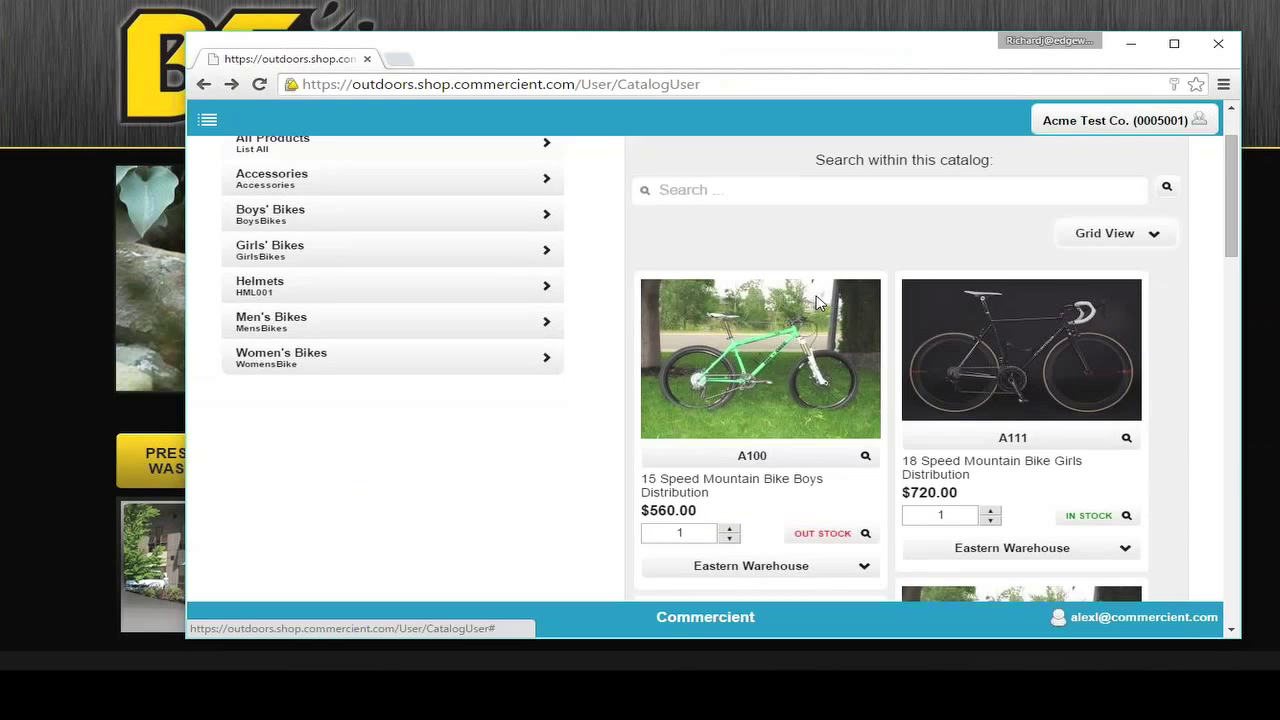
scroll(820, 350, down, 3)
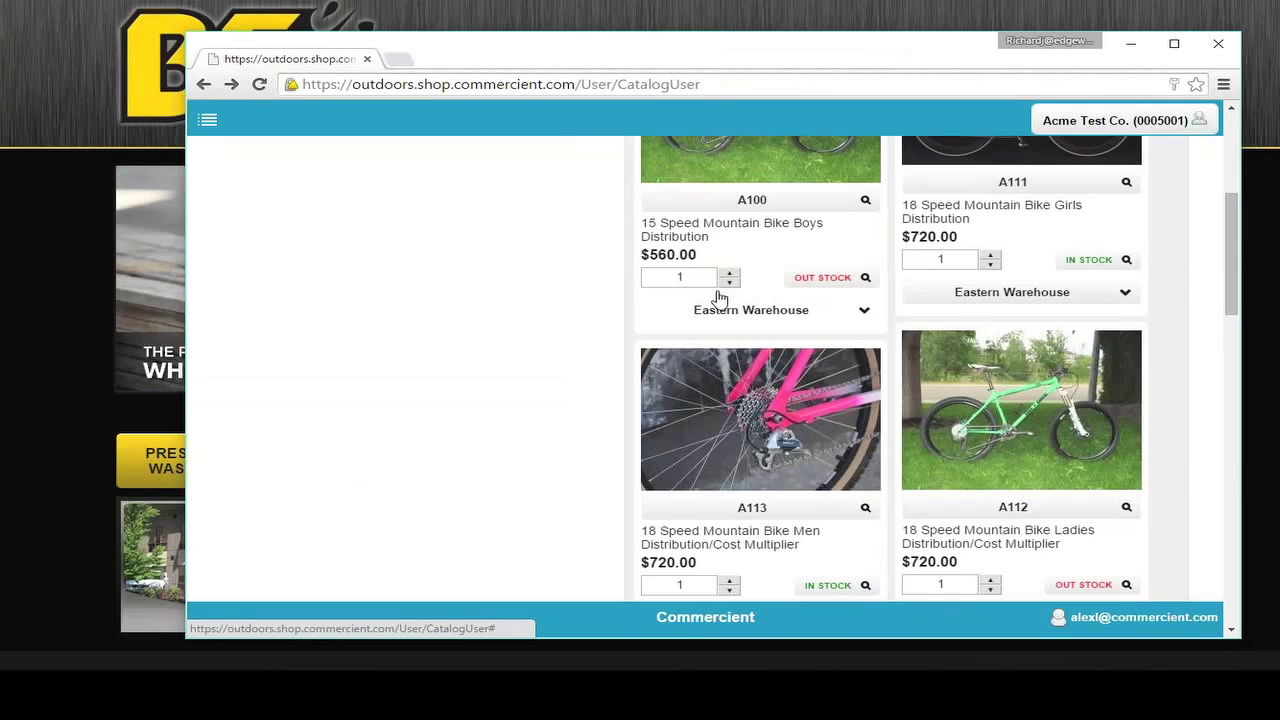
scroll(849, 329, up, 1)
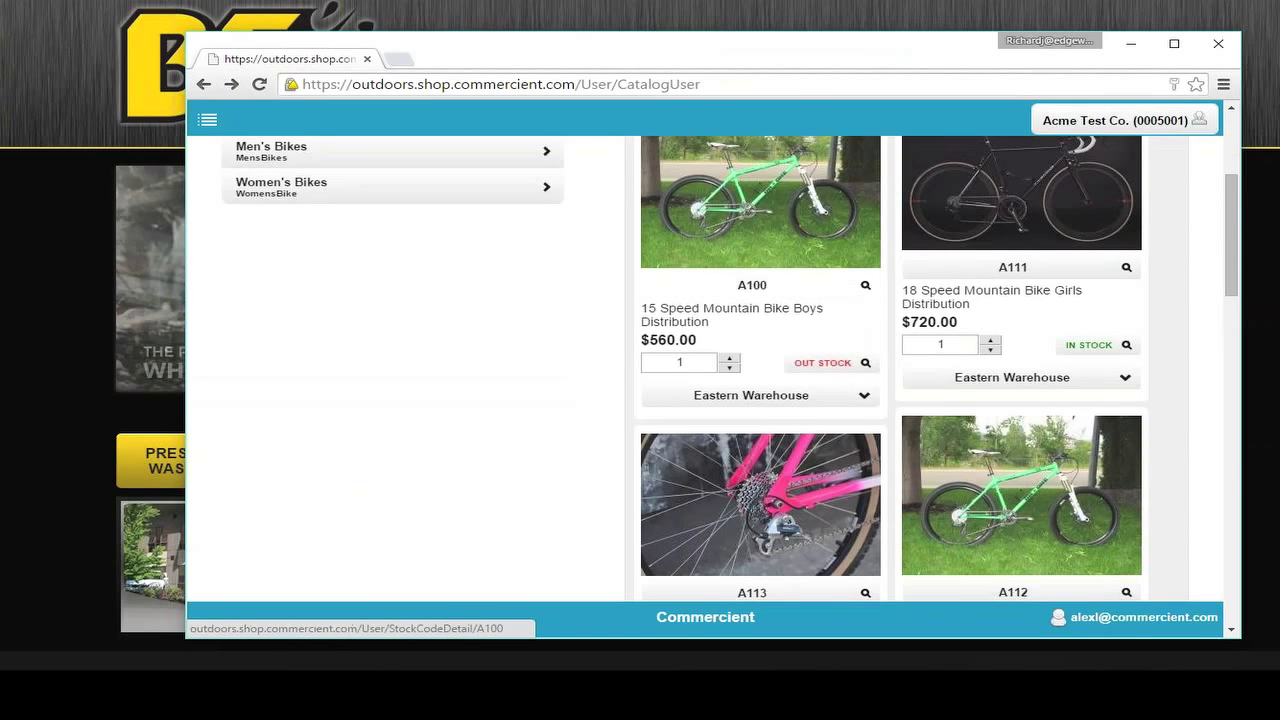
scroll(760, 220, up, 2)
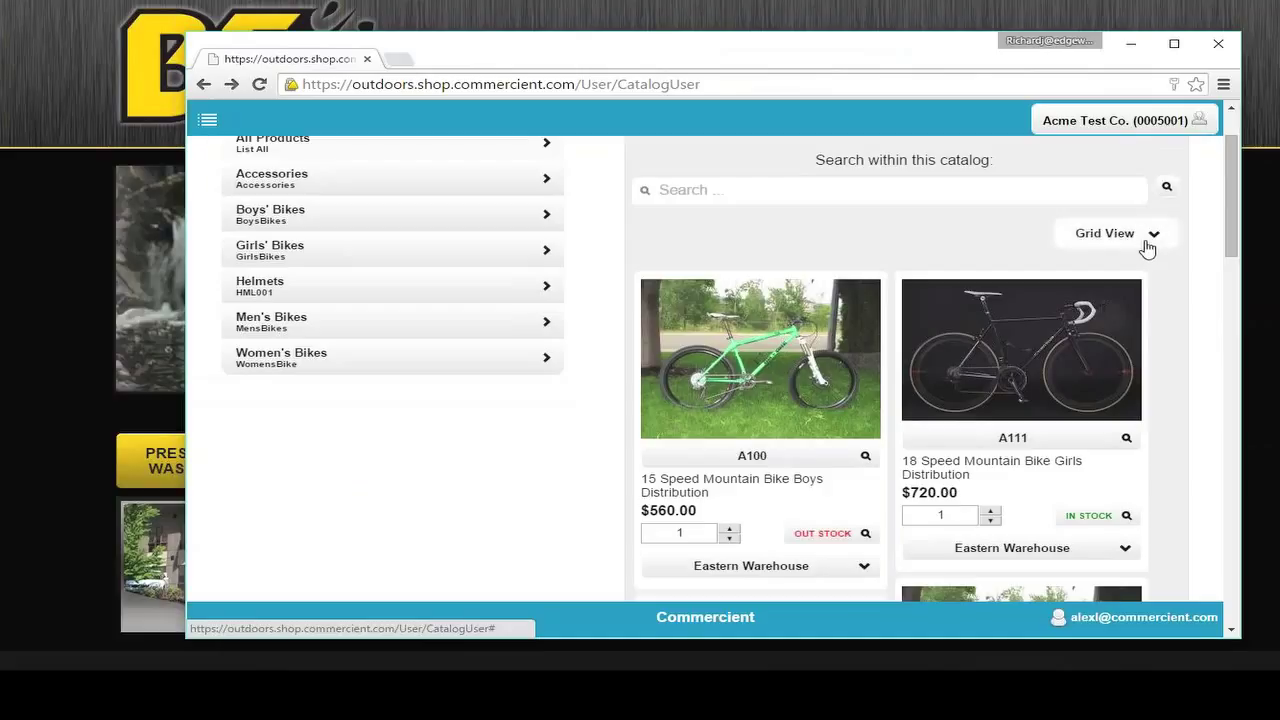
Step: Switch the catalog to Data View and open product A100's detail page
mouse_move(833, 352)
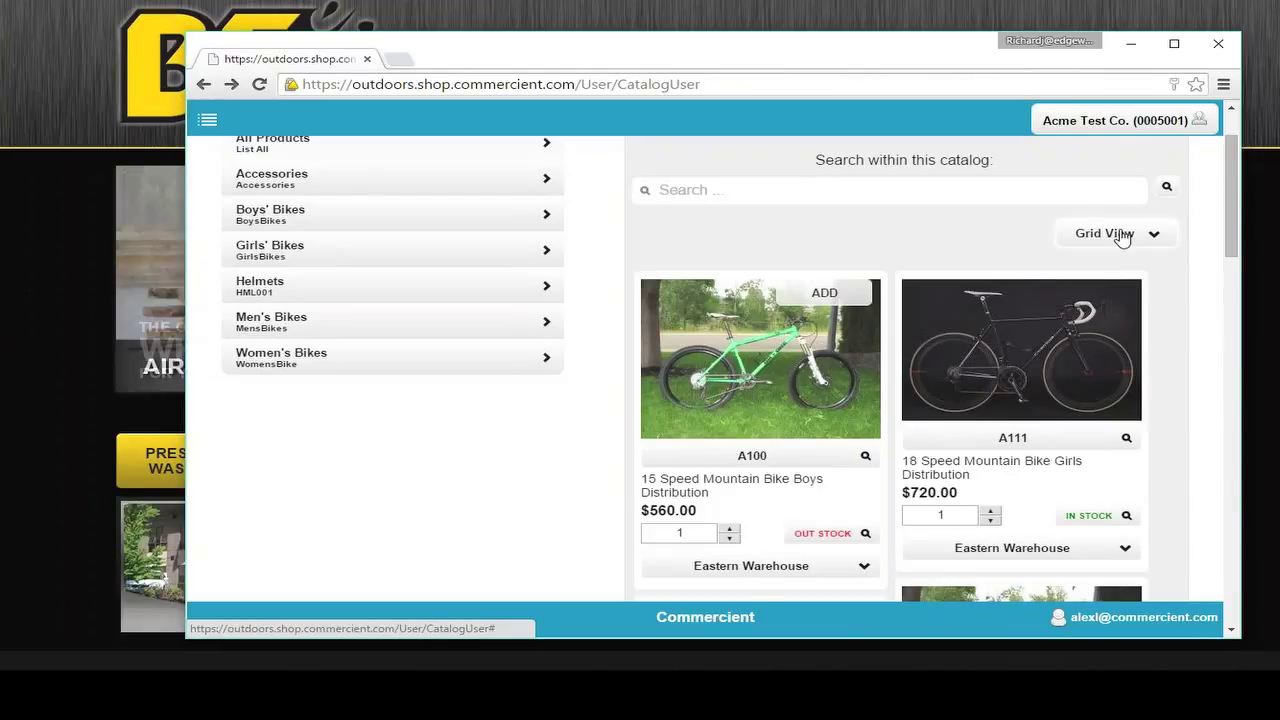
click(1122, 236)
click(1104, 265)
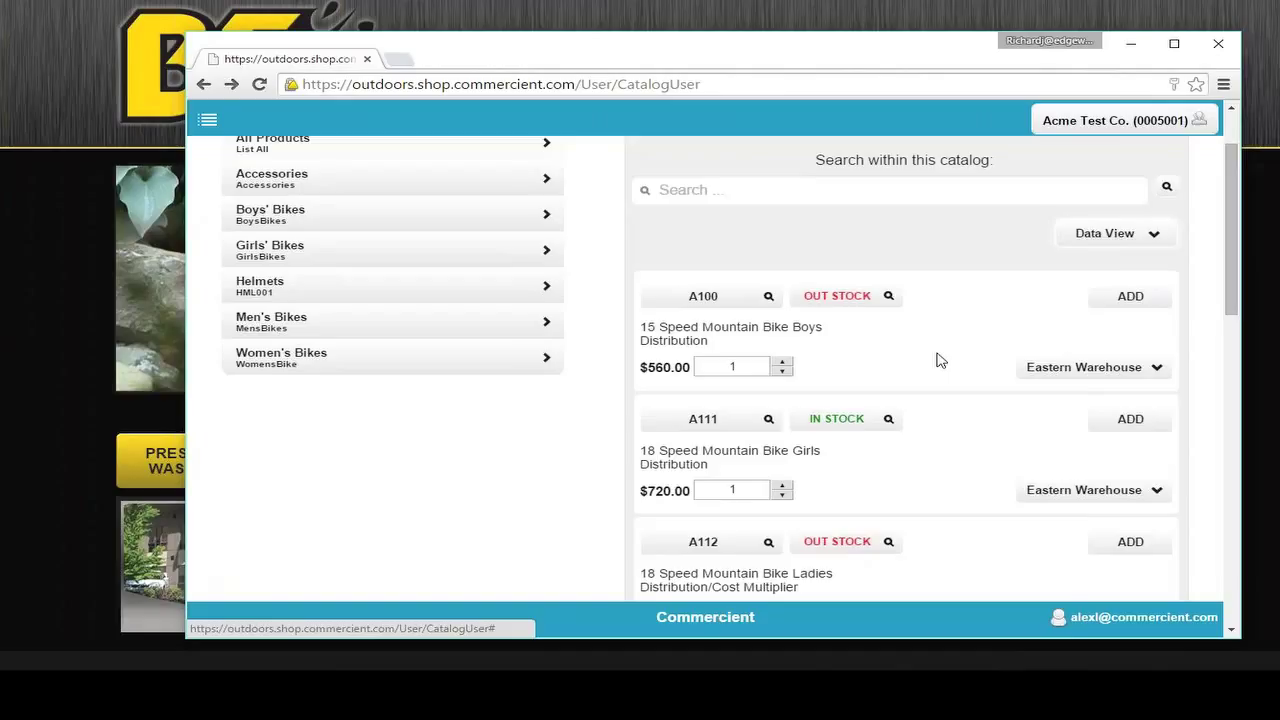
scroll(940, 360, up, 1)
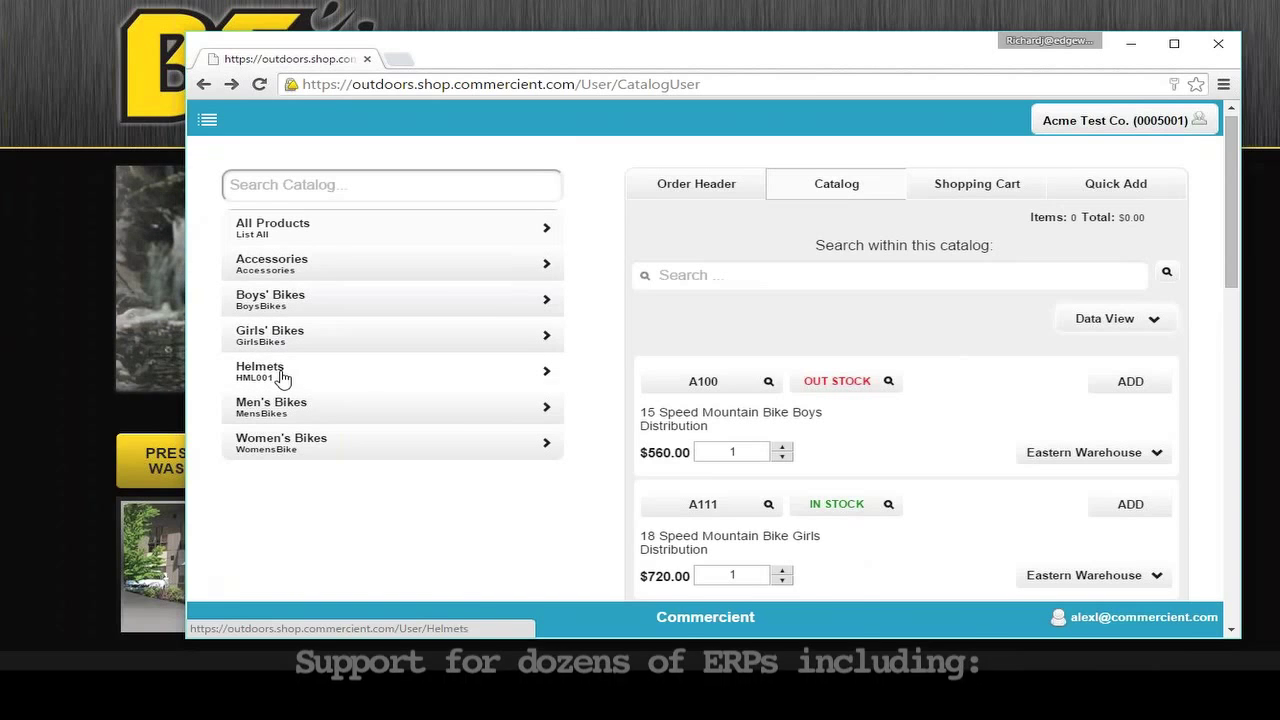
click(704, 384)
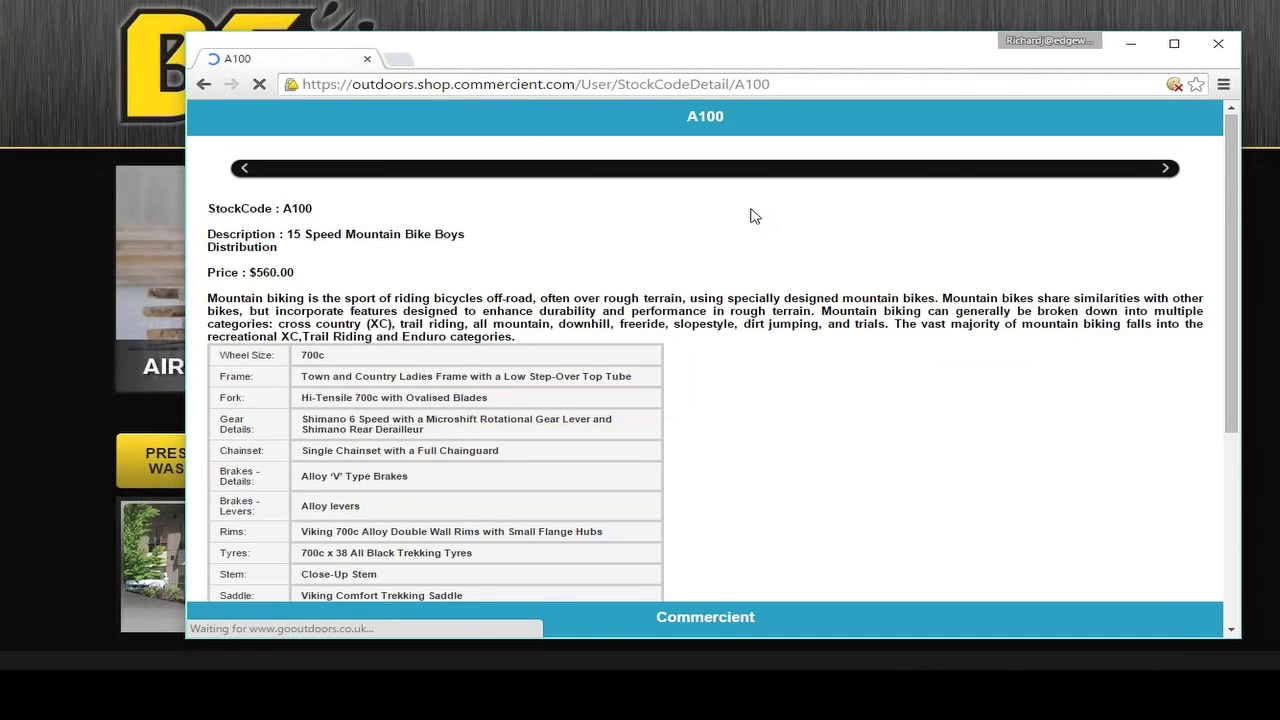
scroll(340, 318, down, 1)
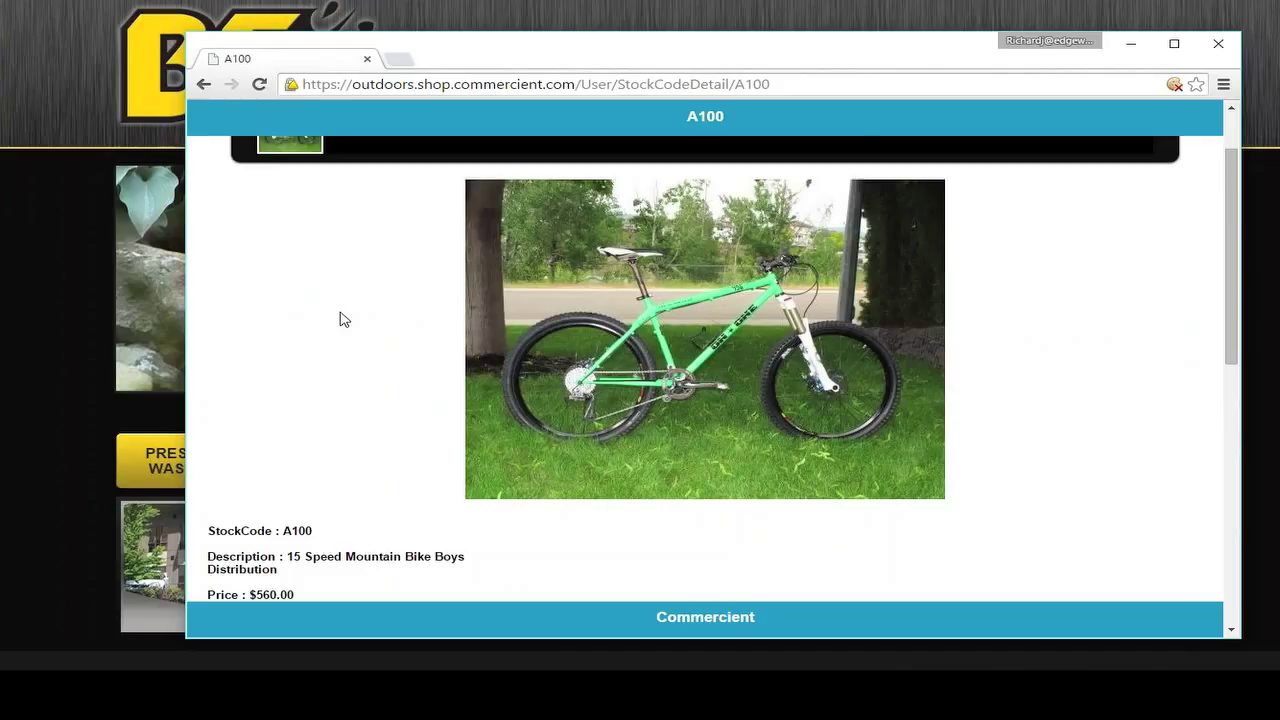
scroll(580, 346, down, 2)
scroll(394, 214, up, 3)
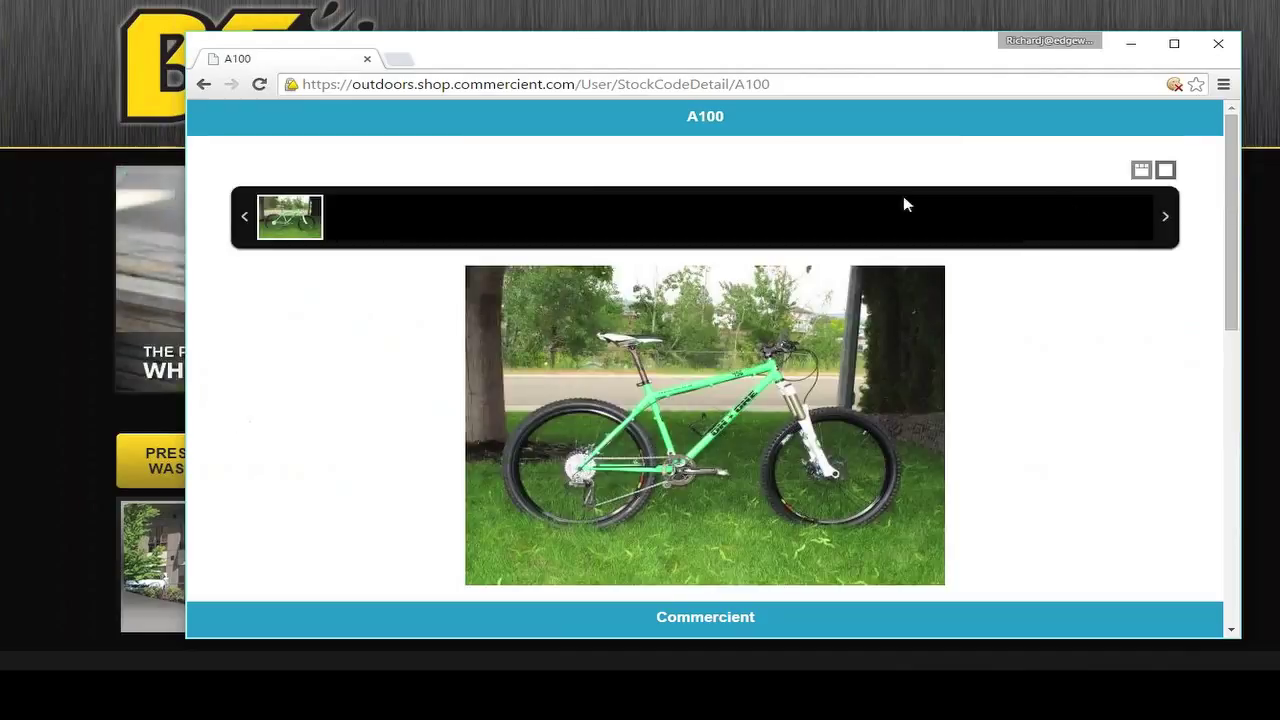
scroll(366, 213, down, 5)
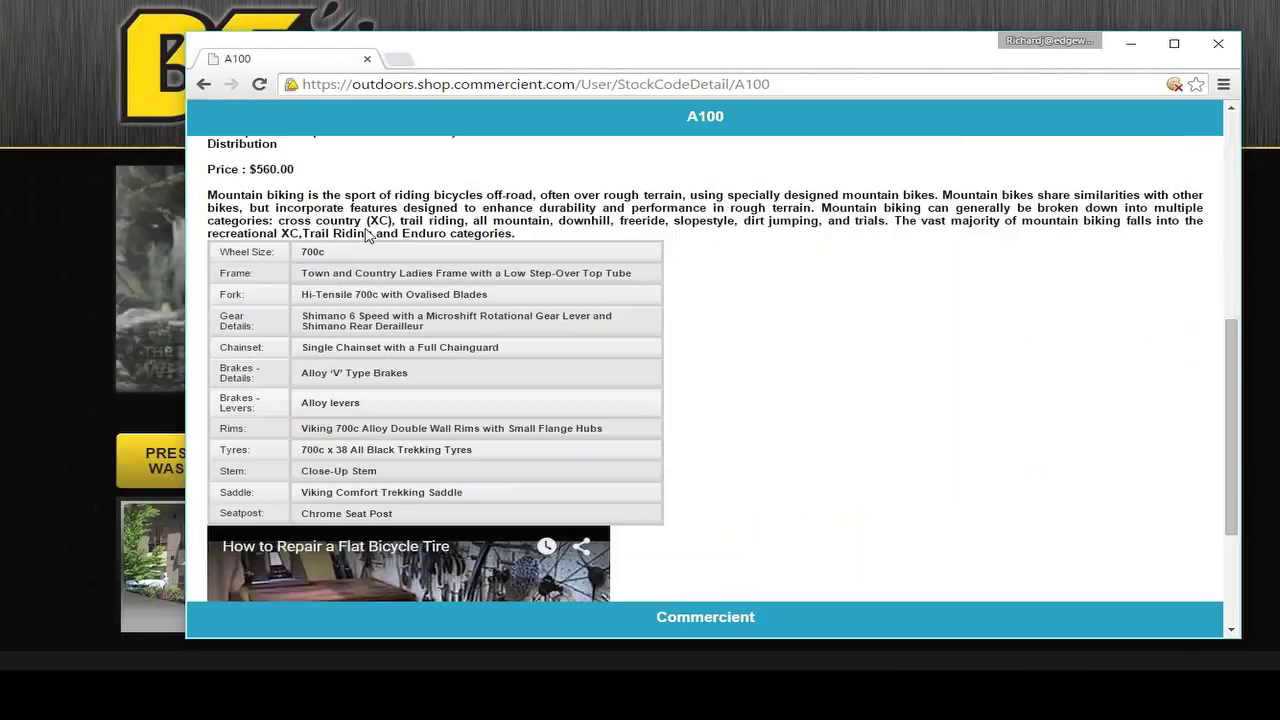
scroll(367, 234, up, 2)
drag(225, 366, 310, 385)
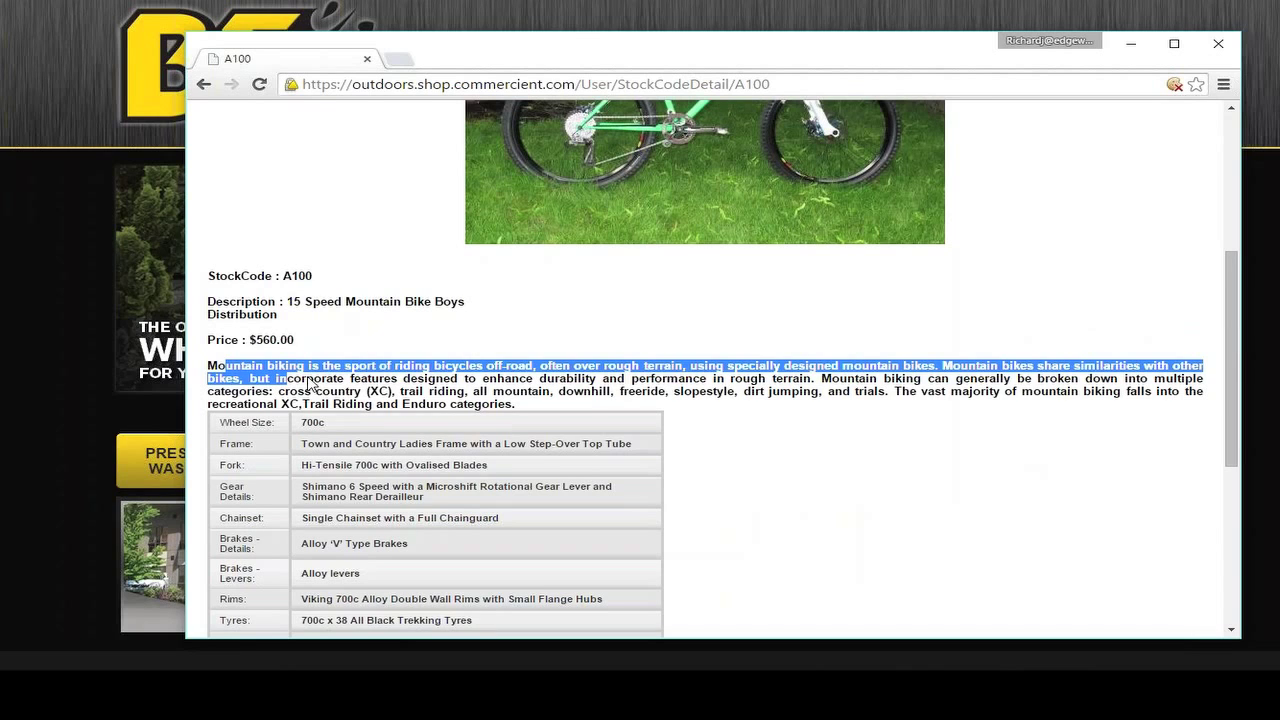
drag(231, 340, 395, 600)
scroll(260, 370, down, 1)
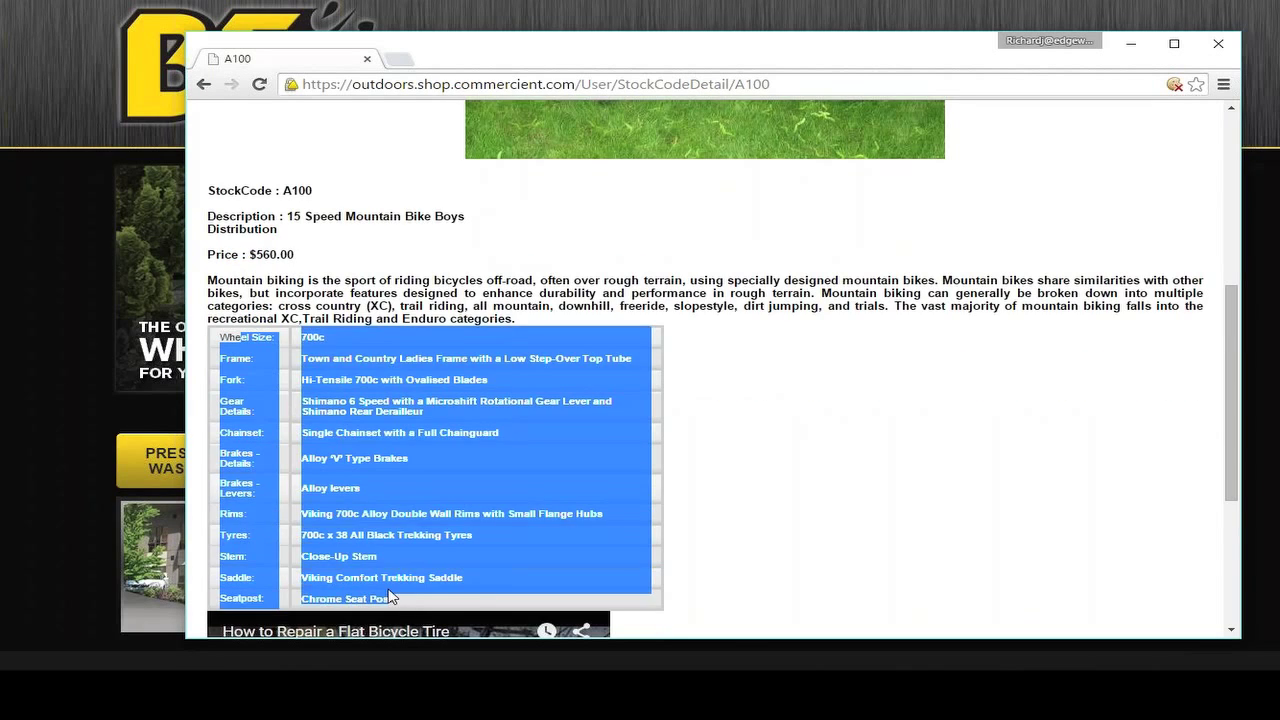
click(410, 600)
scroll(398, 350, down, 1)
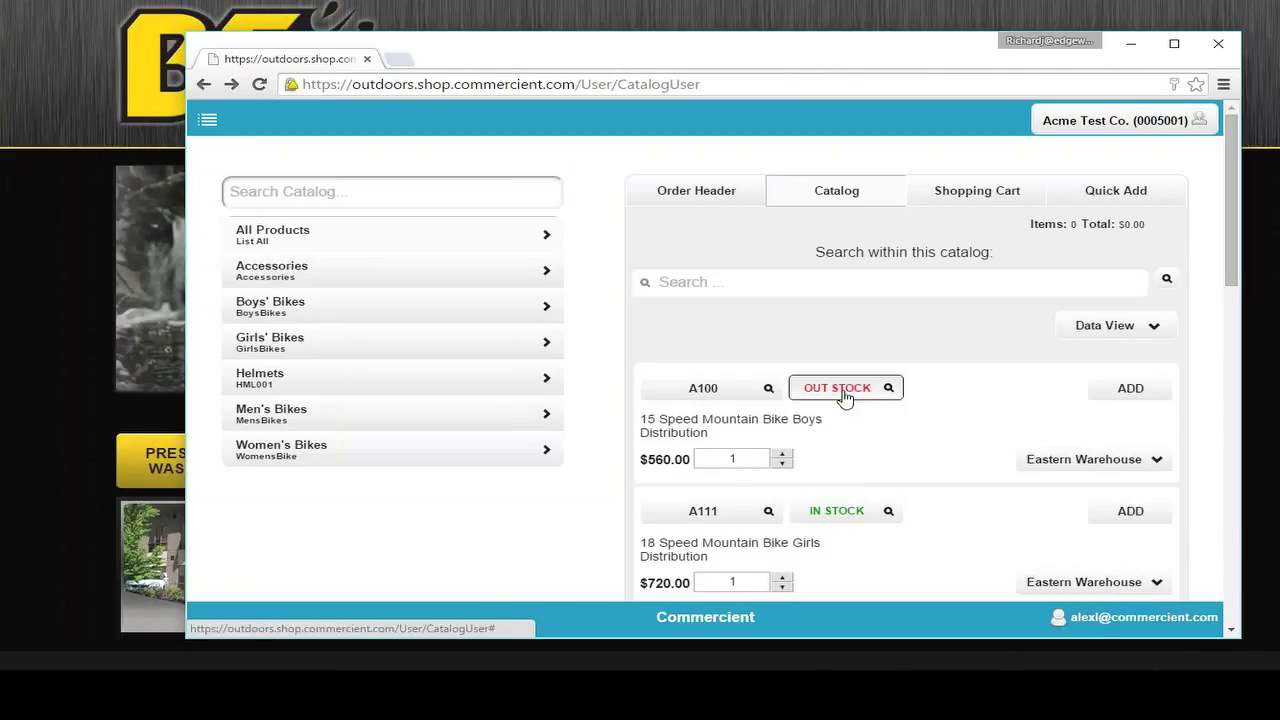
click(845, 397)
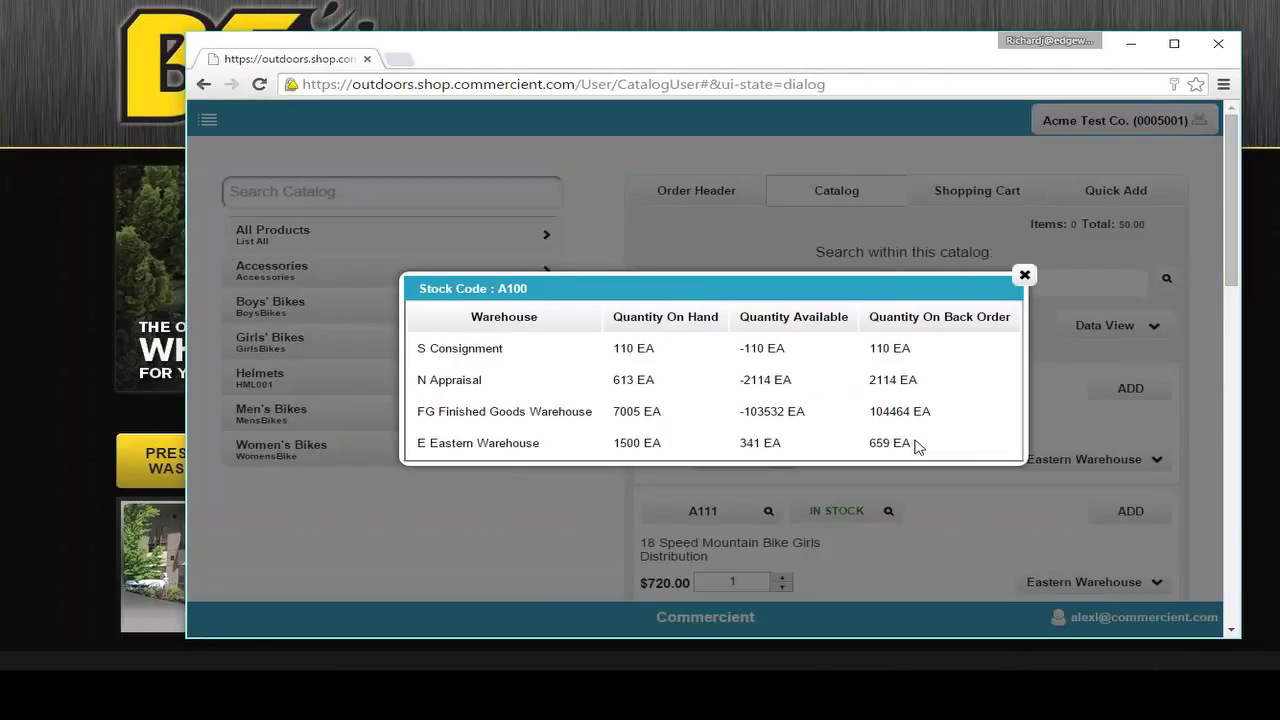
key(alt+Left)
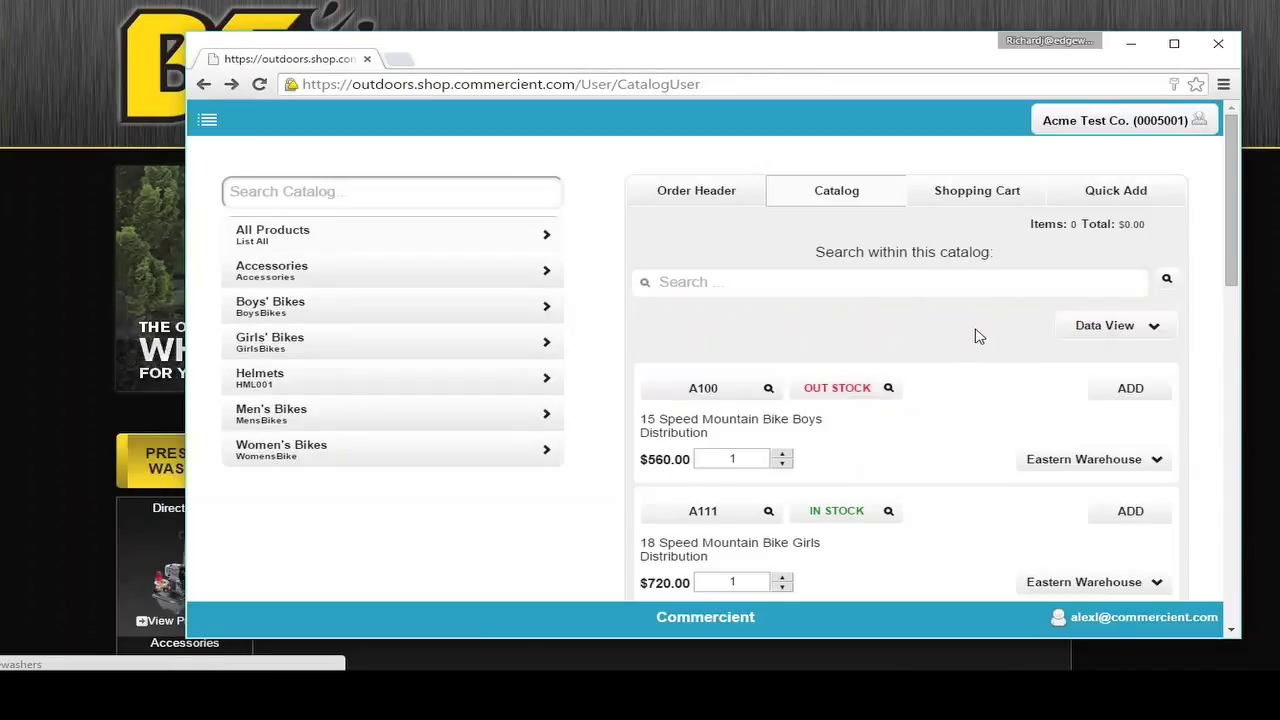
double_click(659, 459)
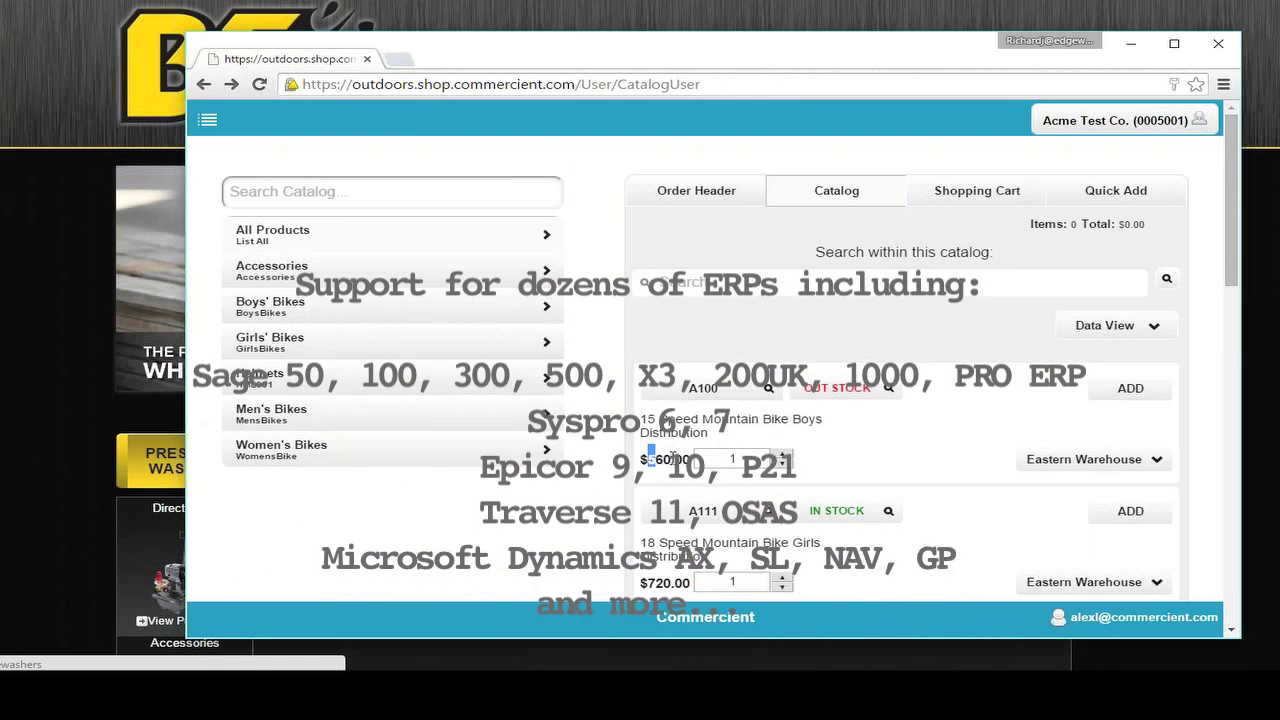
drag(658, 419, 712, 421)
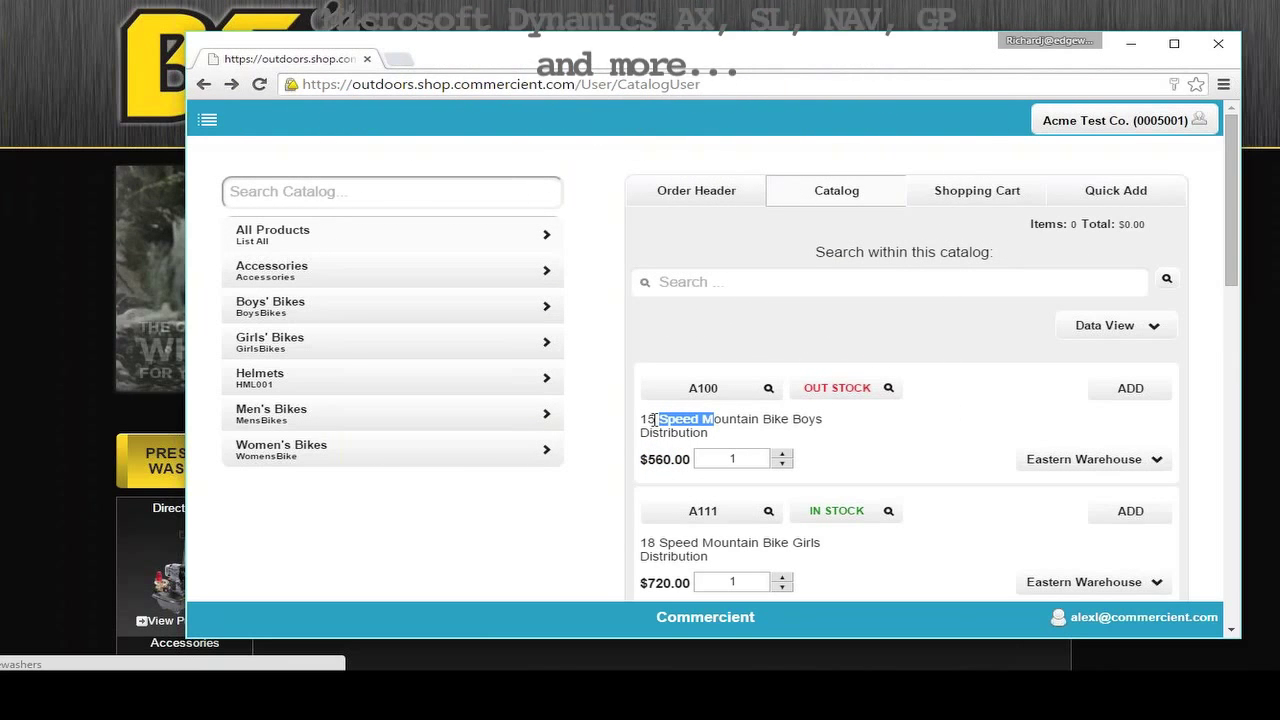
click(1094, 443)
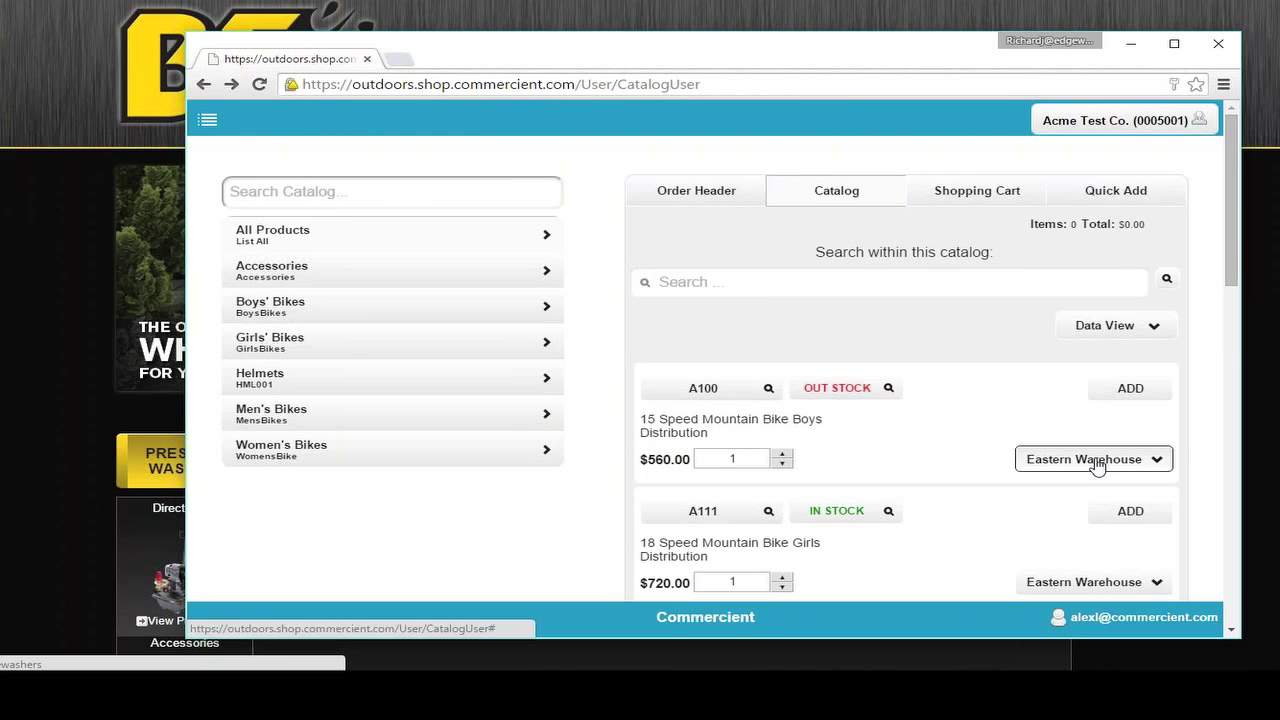
Step: Add the 15 Speed boys' bike A100 to the cart from Eastern Warehouse
click(1097, 465)
click(1088, 494)
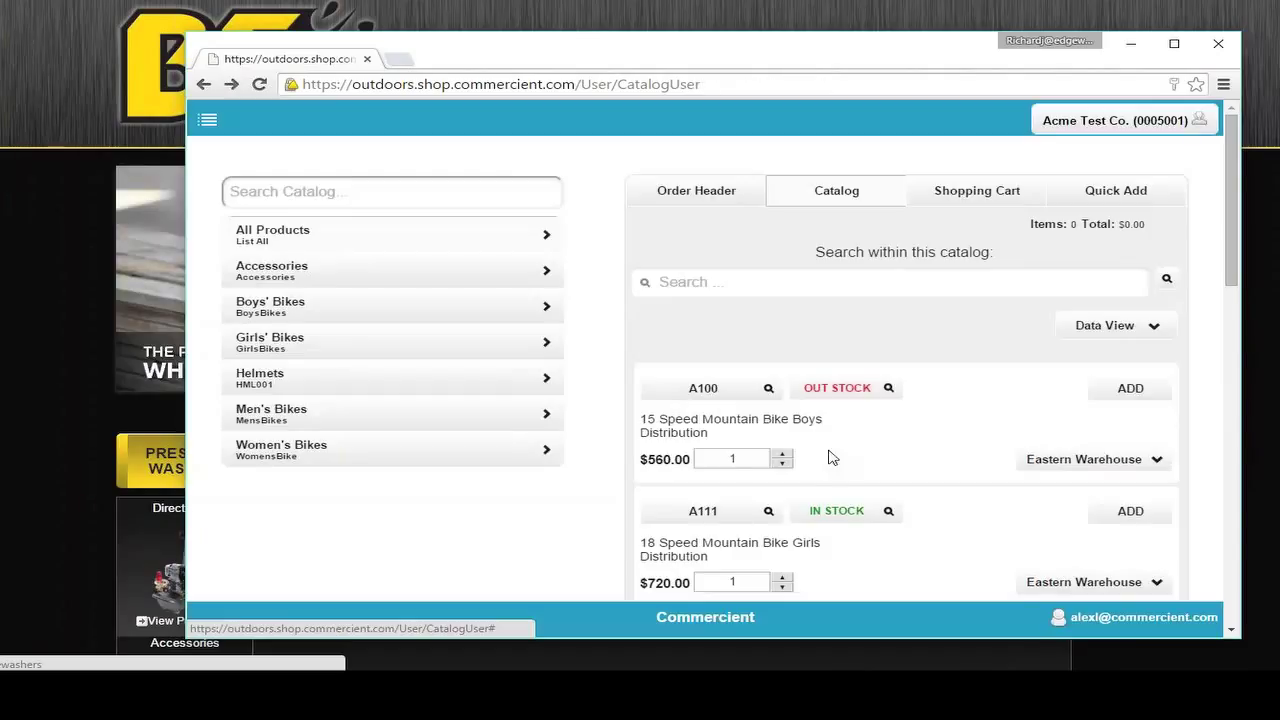
click(1127, 394)
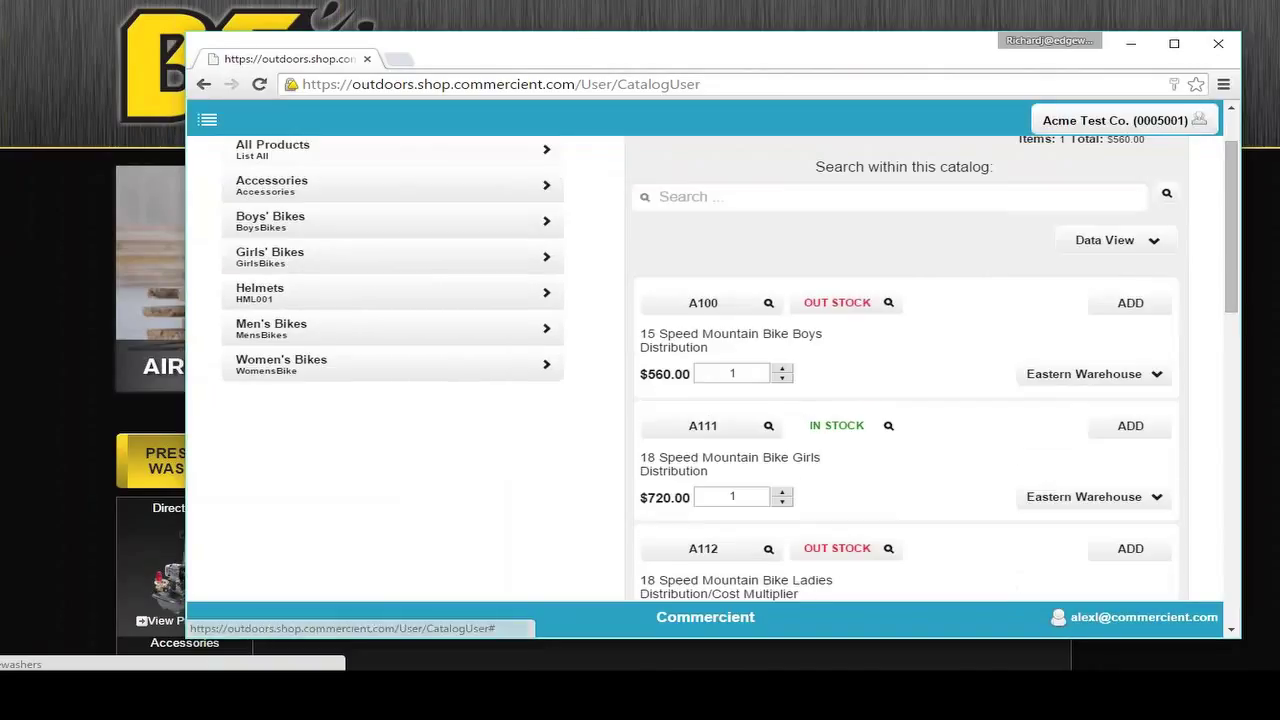
Step: Add the 18 Speed girls' bike A111, accepting the offered large green helmet A301
click(820, 393)
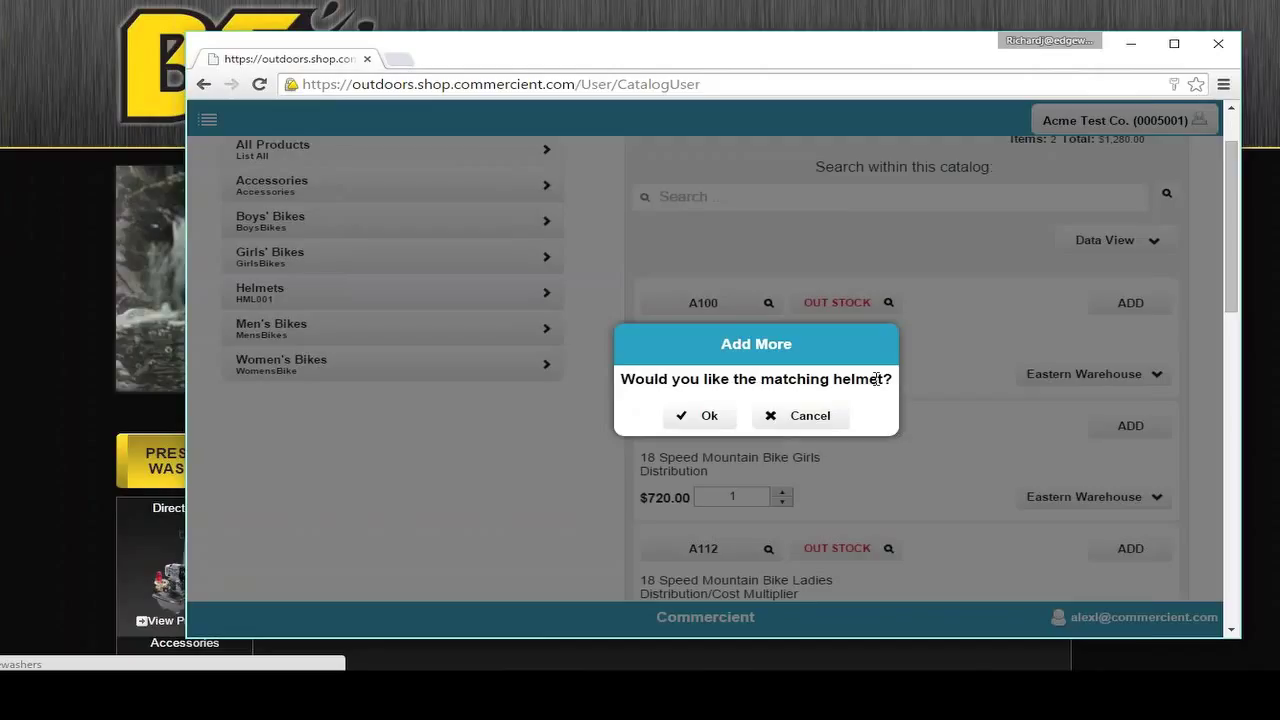
click(700, 415)
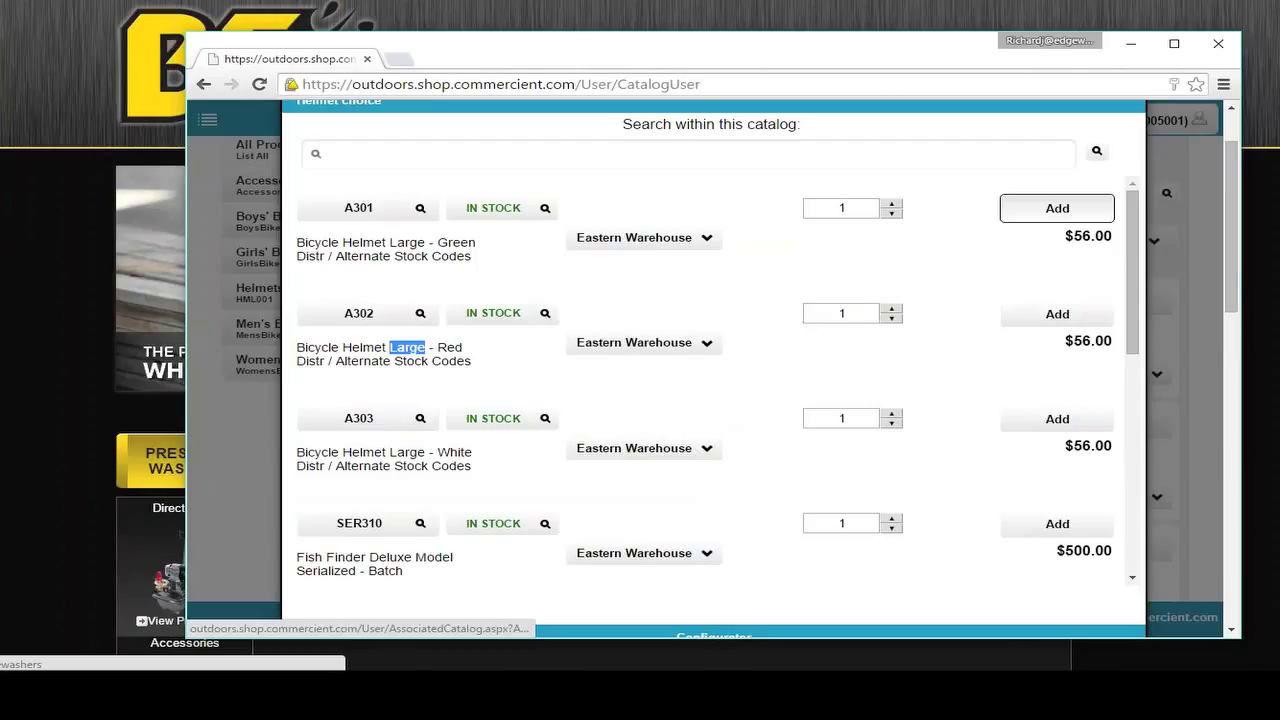
click(1057, 208)
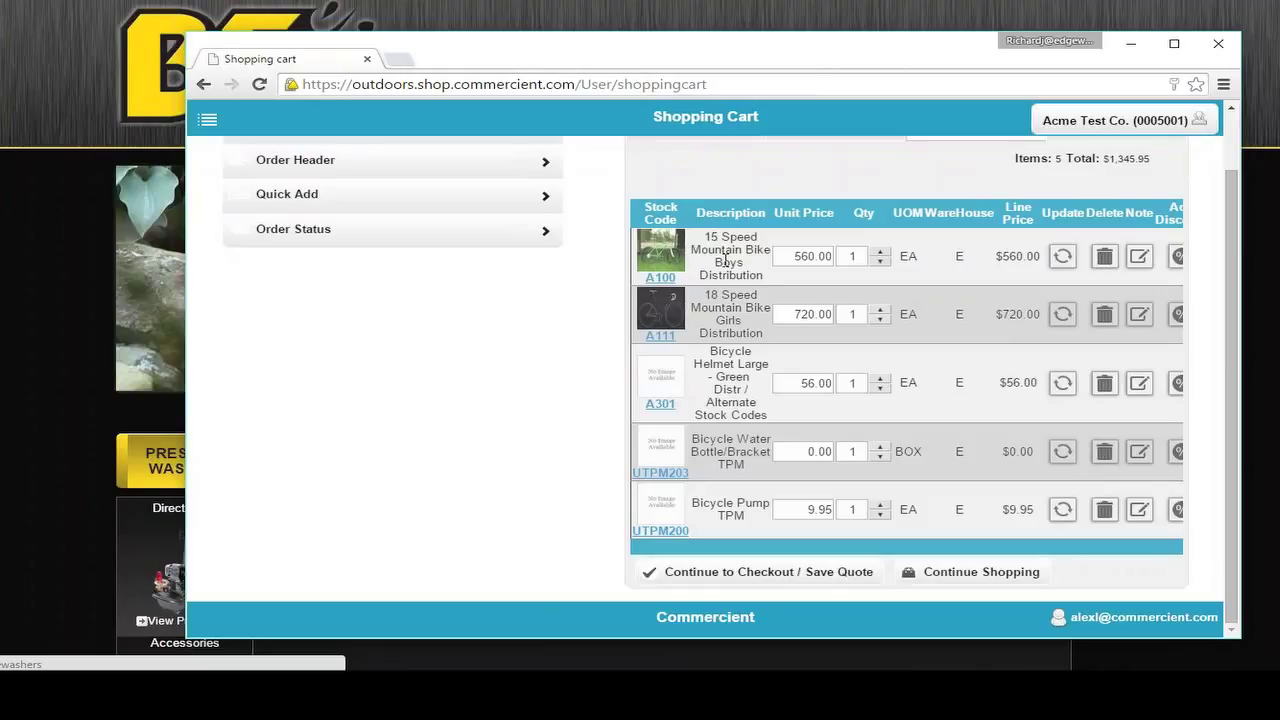
Step: Review the cart lines, check the Percentage line-discount option, then cancel without discounting
drag(731, 296, 719, 296)
drag(731, 364, 773, 440)
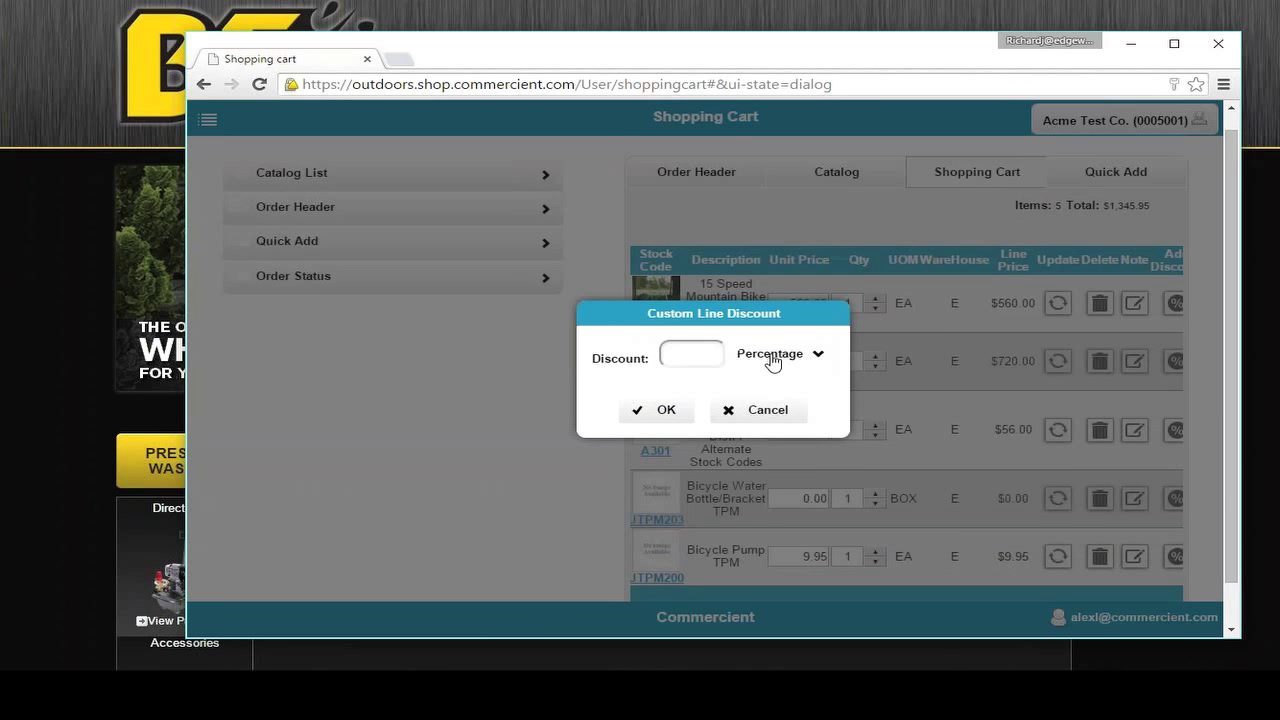
click(773, 362)
click(790, 362)
click(790, 411)
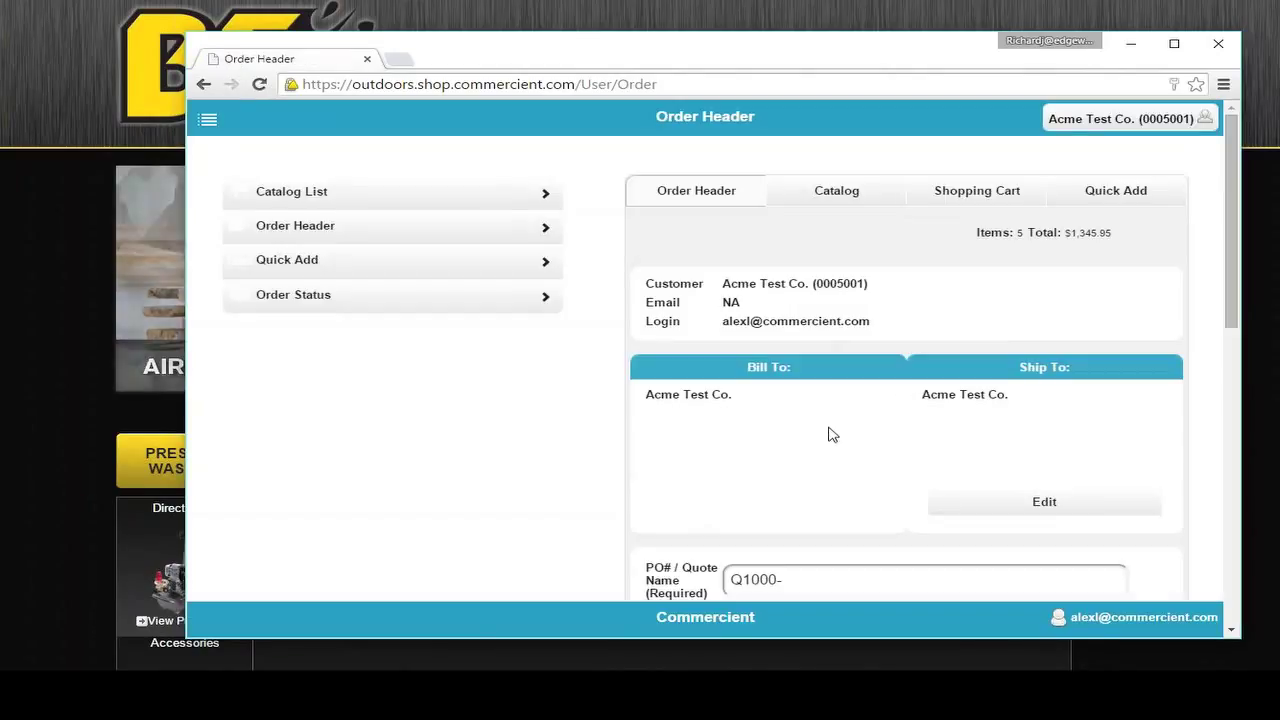
Step: Replace the ship-to address with the first address-search suggestion and save it
drag(655, 395, 701, 405)
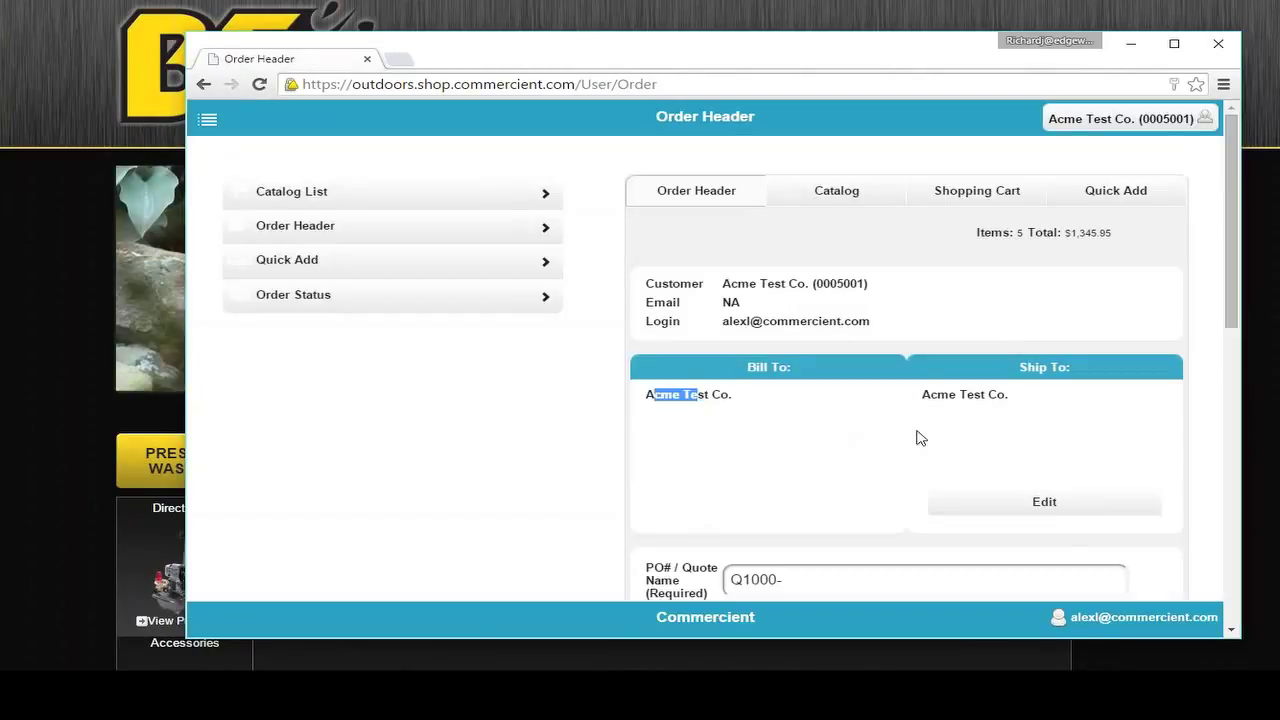
click(1038, 502)
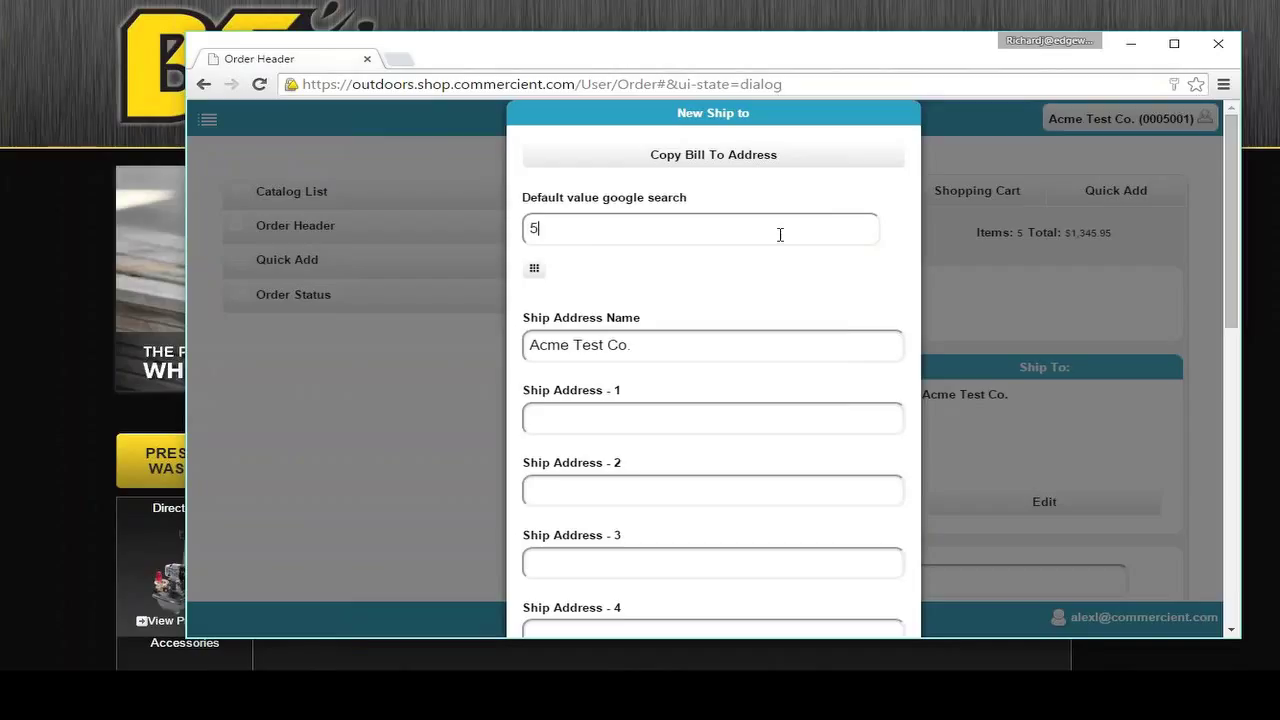
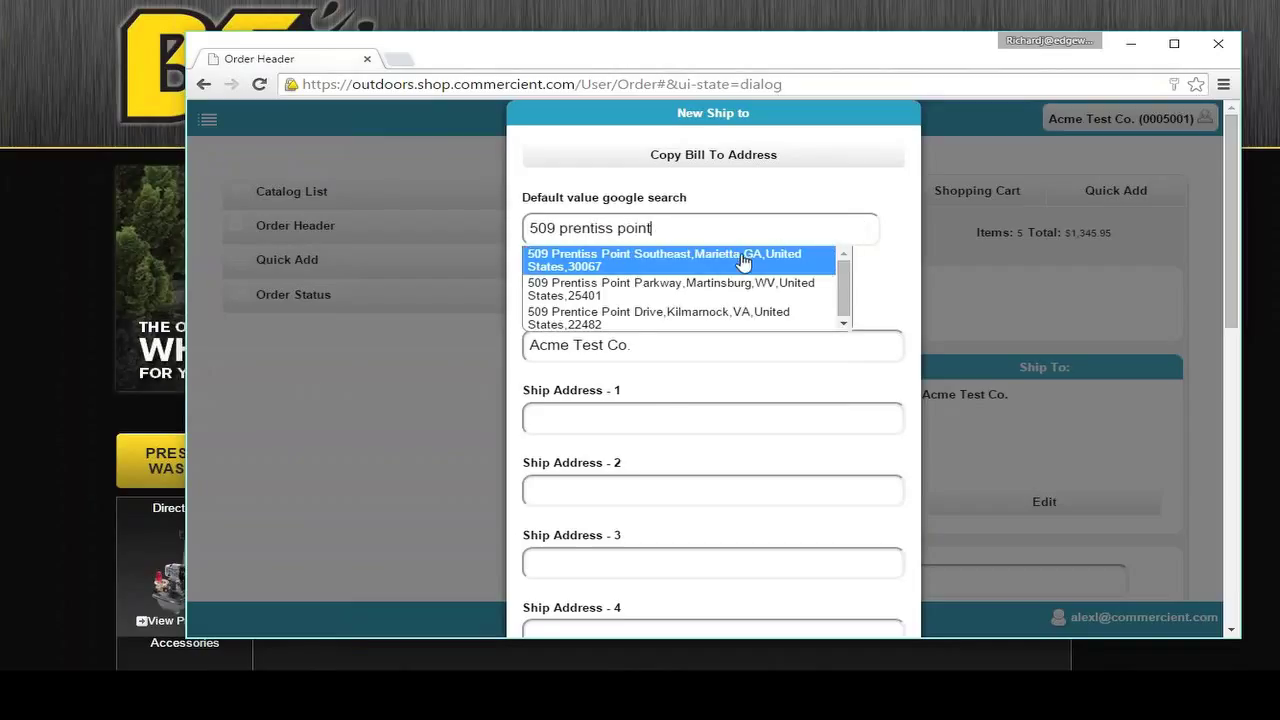
click(742, 262)
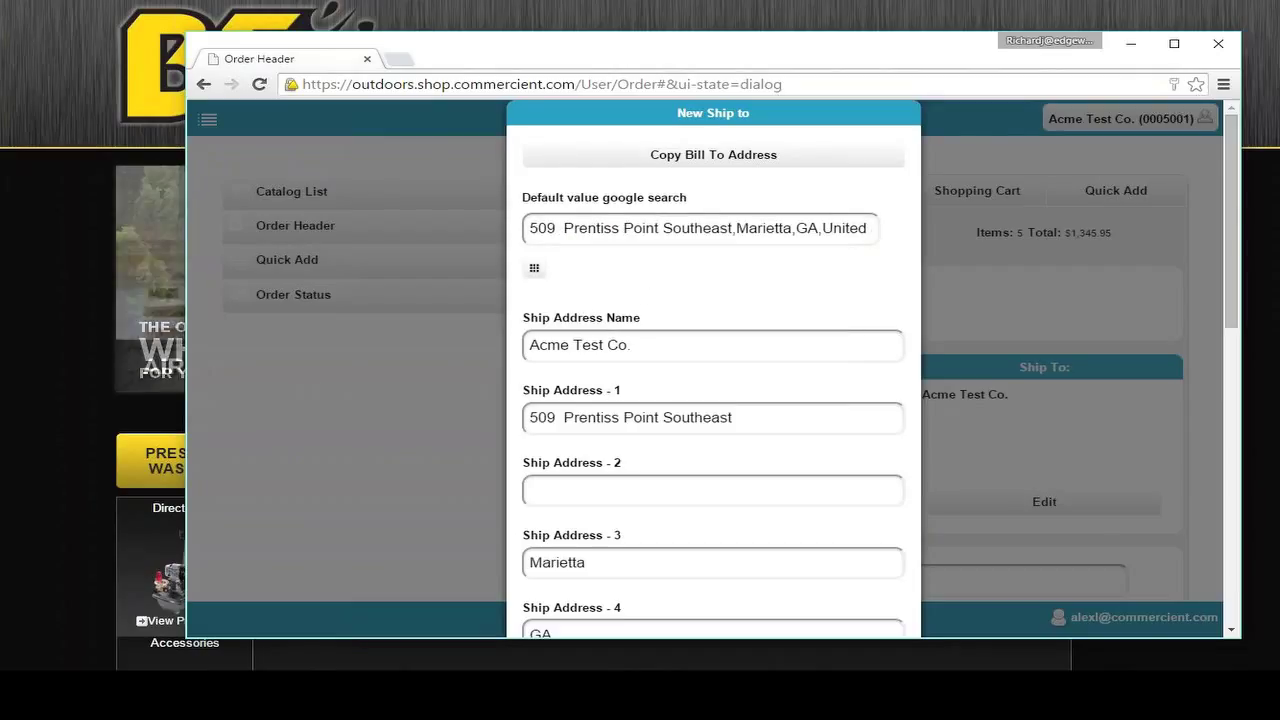
scroll(663, 450, down, 3)
click(663, 577)
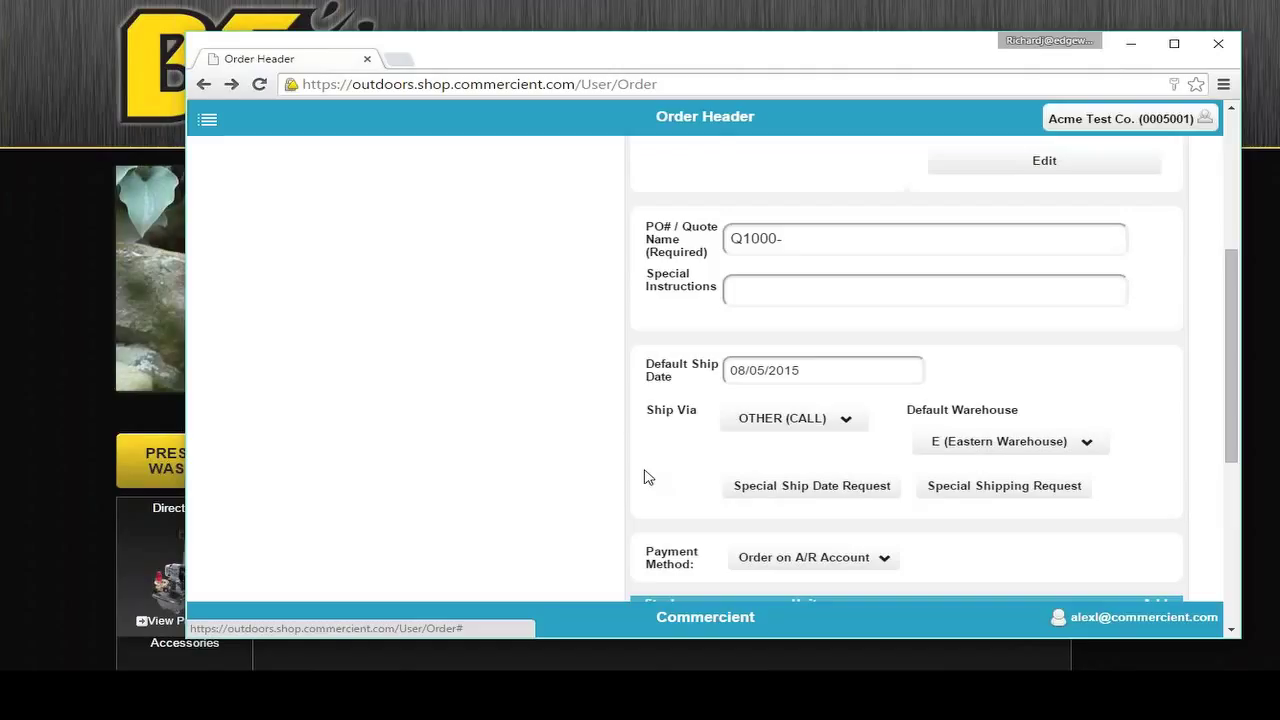
scroll(660, 493, down, 1)
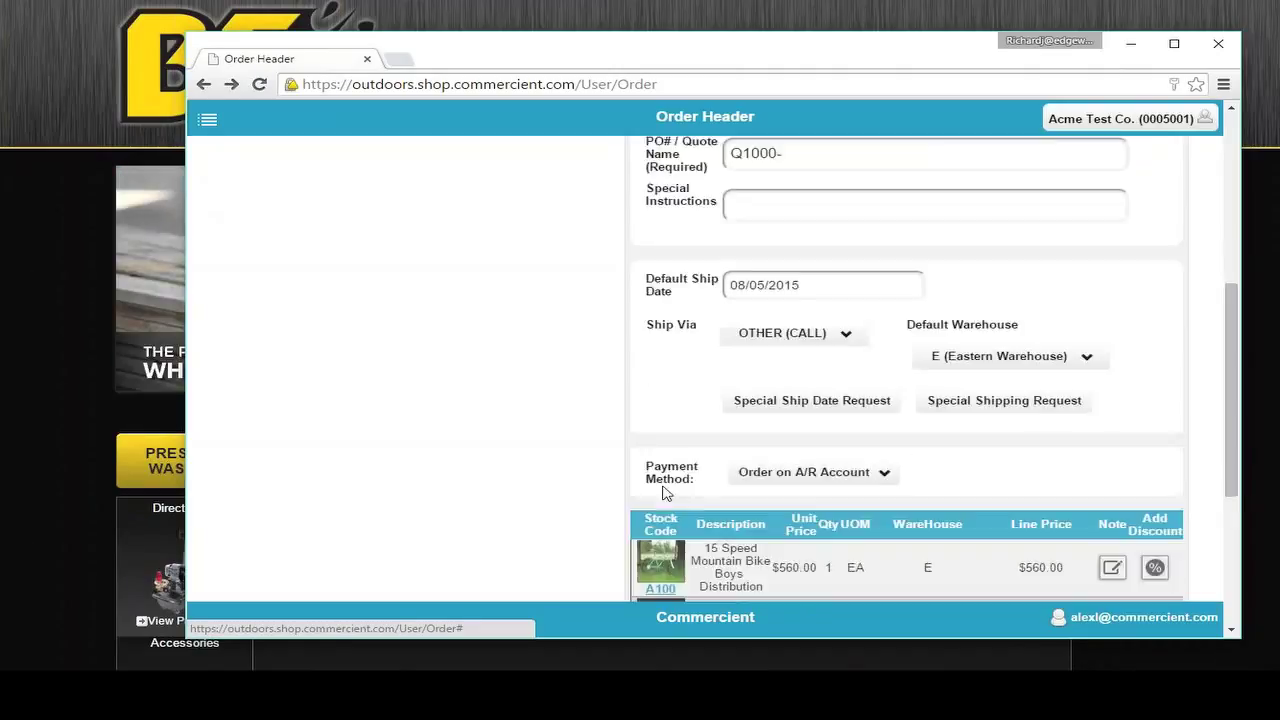
scroll(660, 493, down, 2)
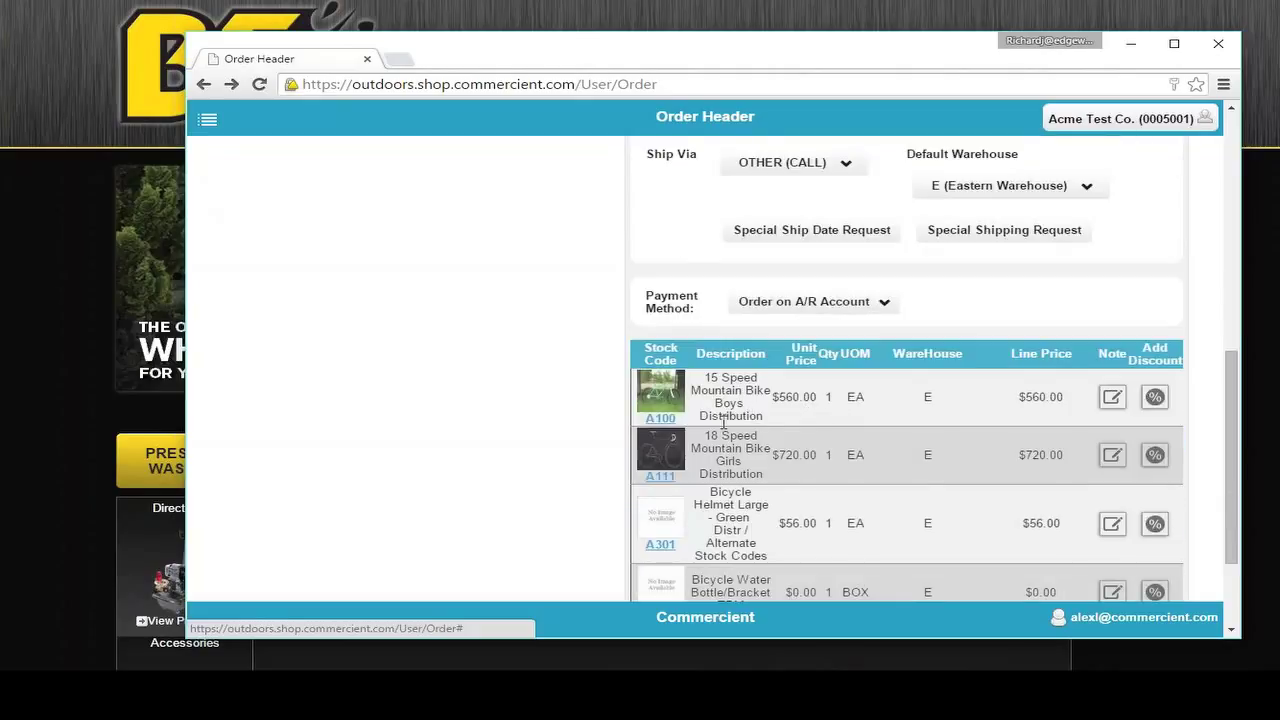
scroll(750, 392, up, 1)
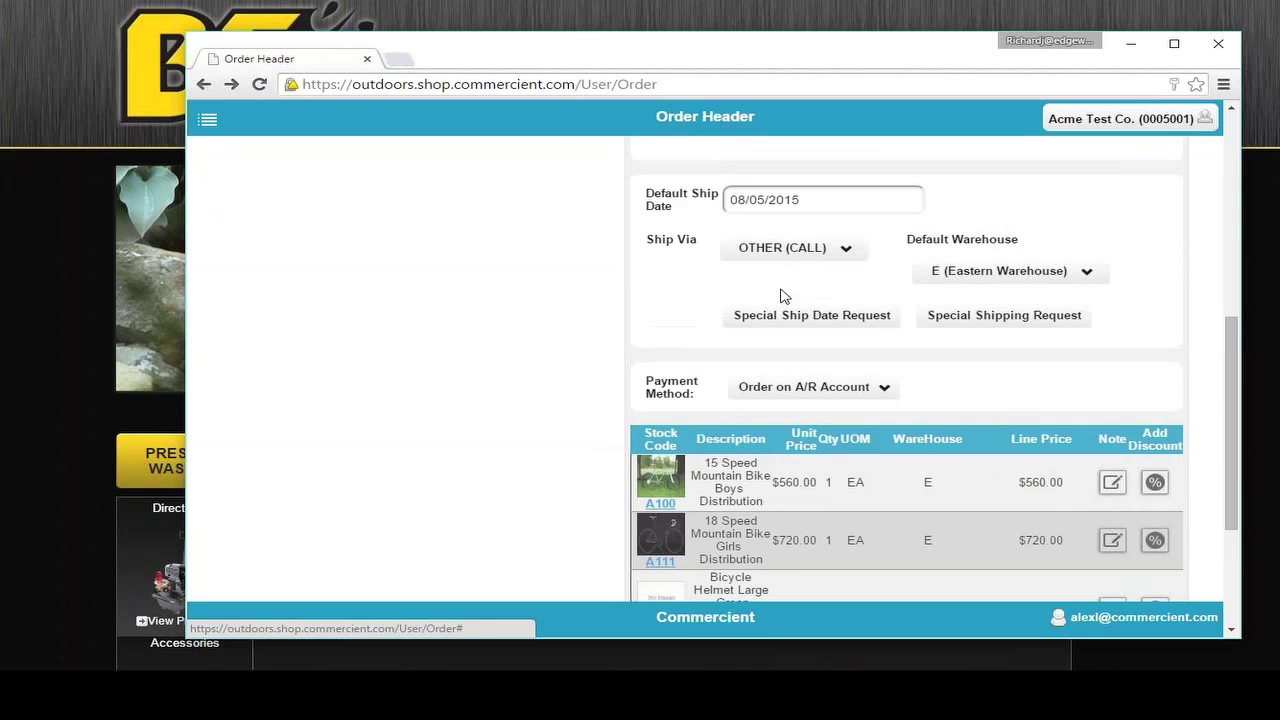
scroll(808, 300, up, 4)
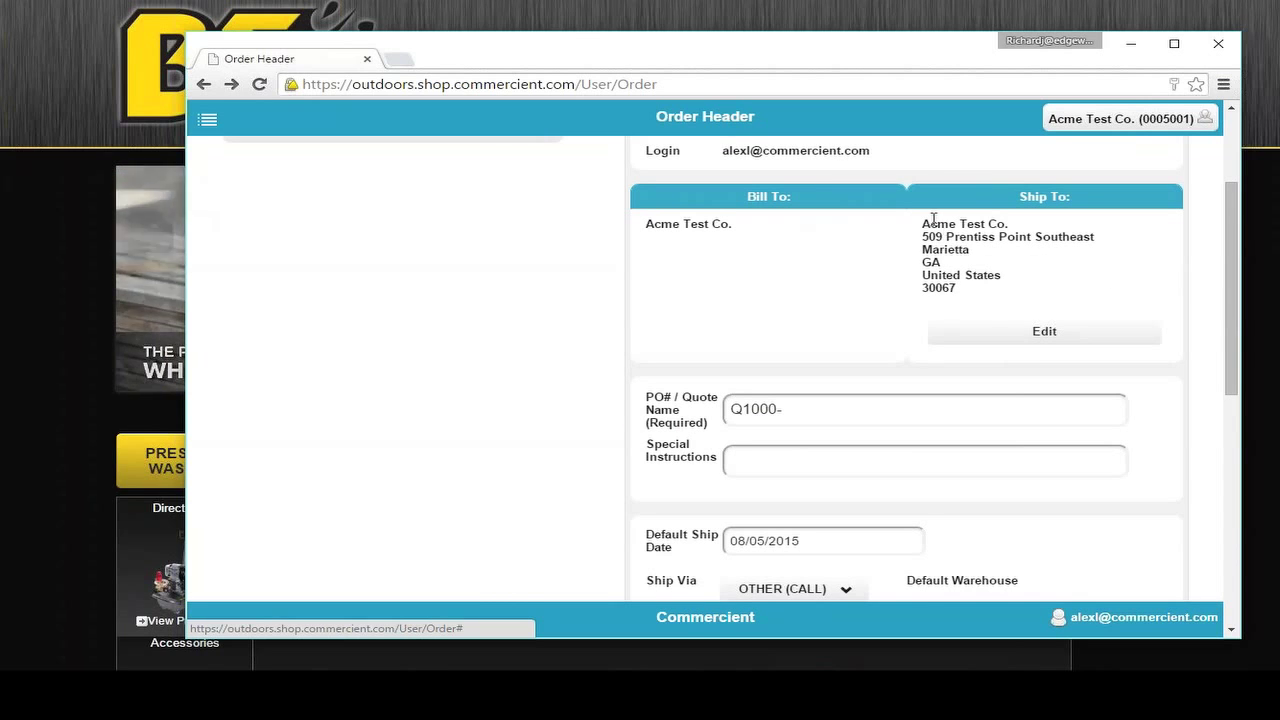
drag(930, 222, 952, 287)
scroll(686, 472, down, 2)
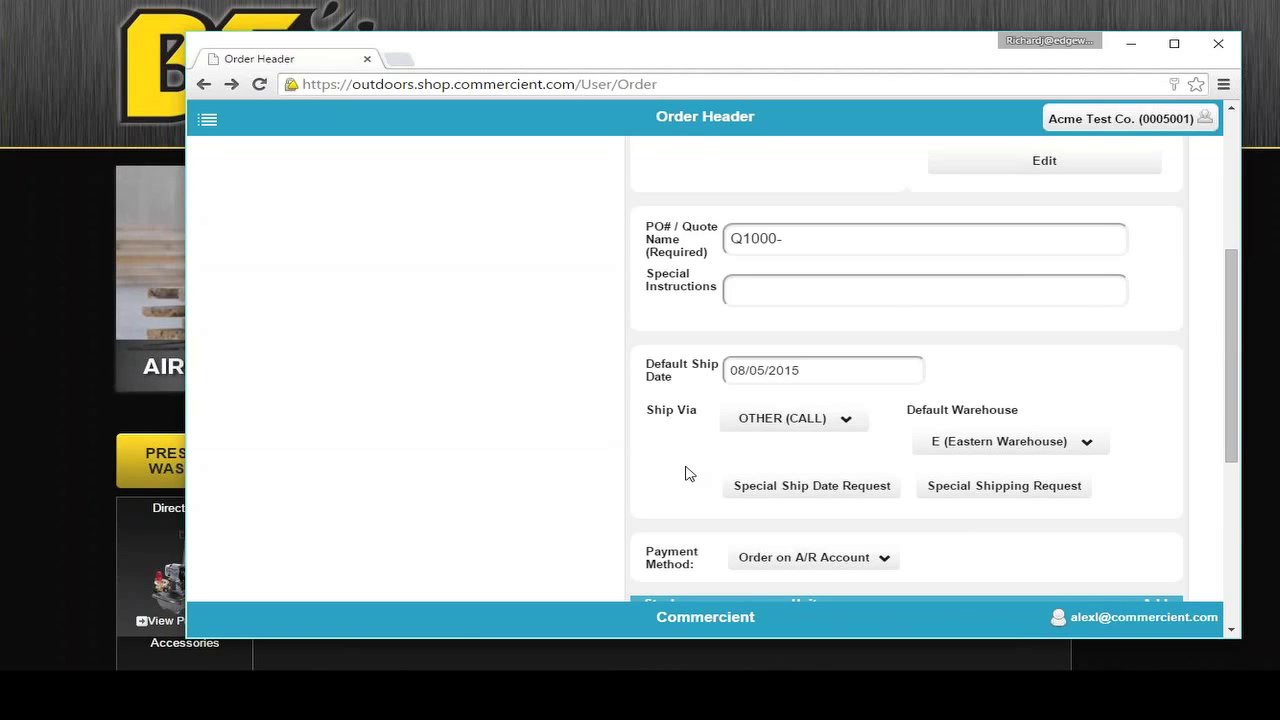
scroll(686, 472, down, 2)
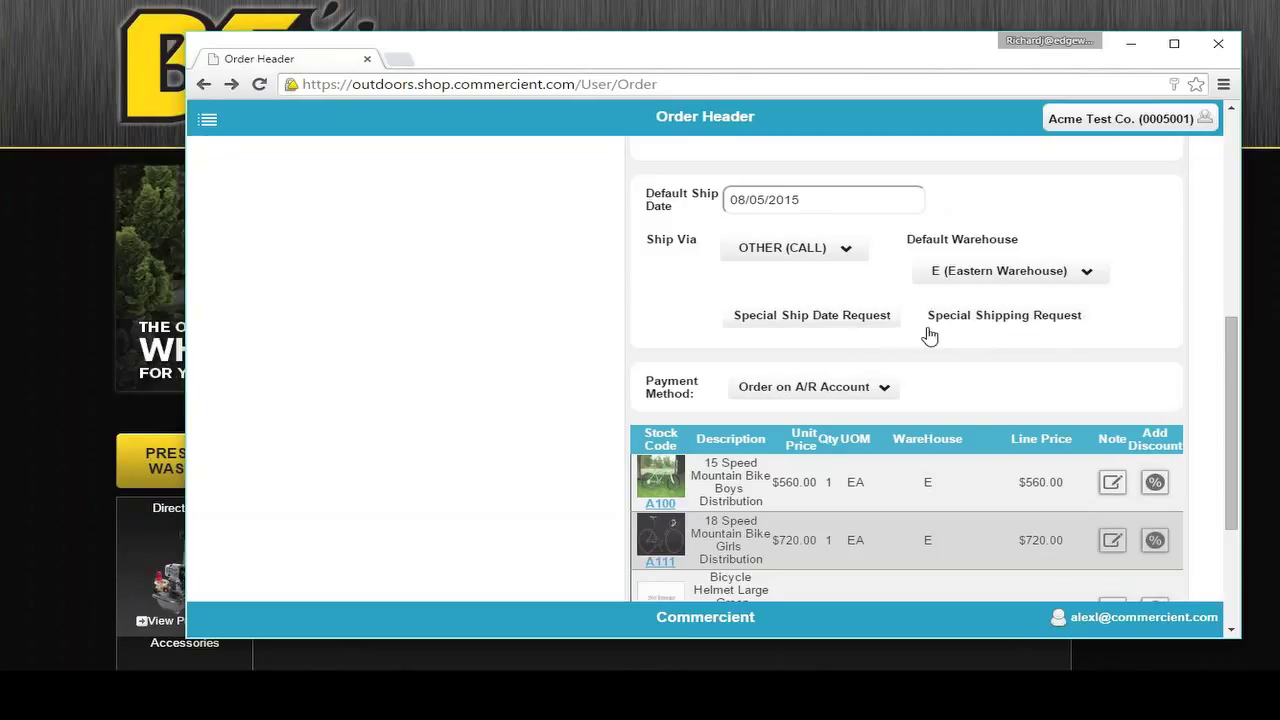
scroll(525, 257, down, 2)
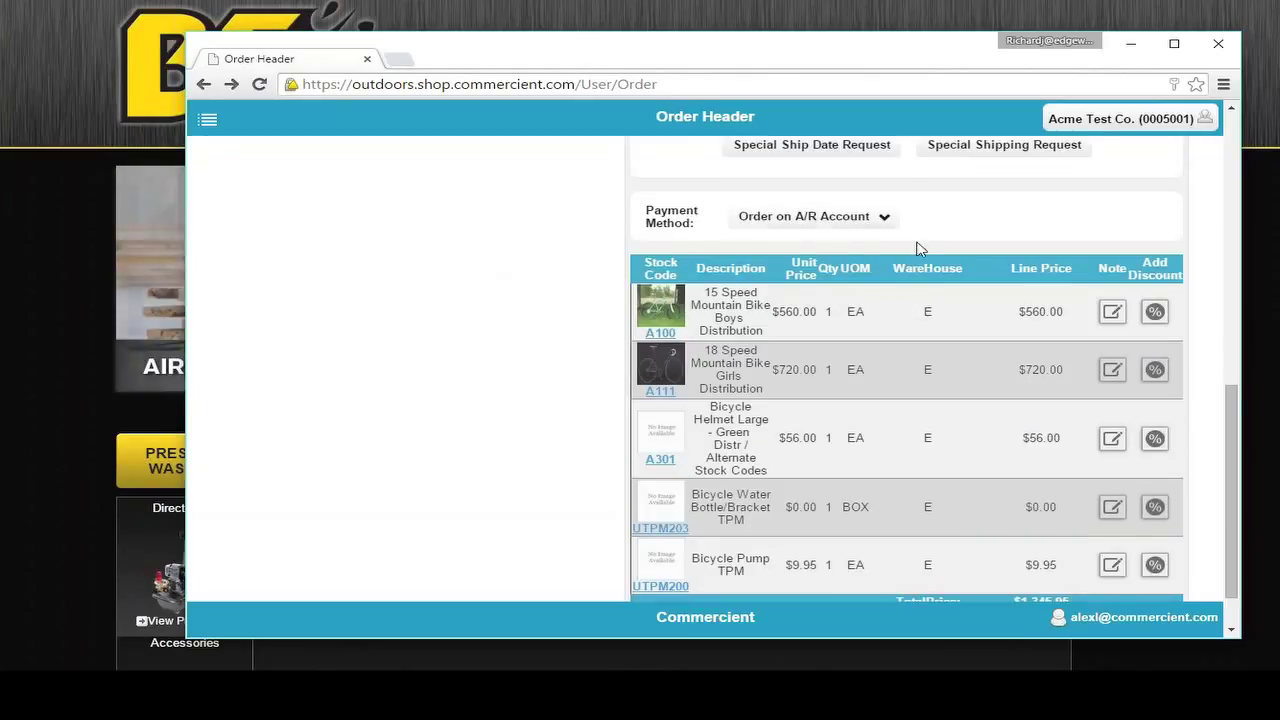
scroll(918, 248, down, 1)
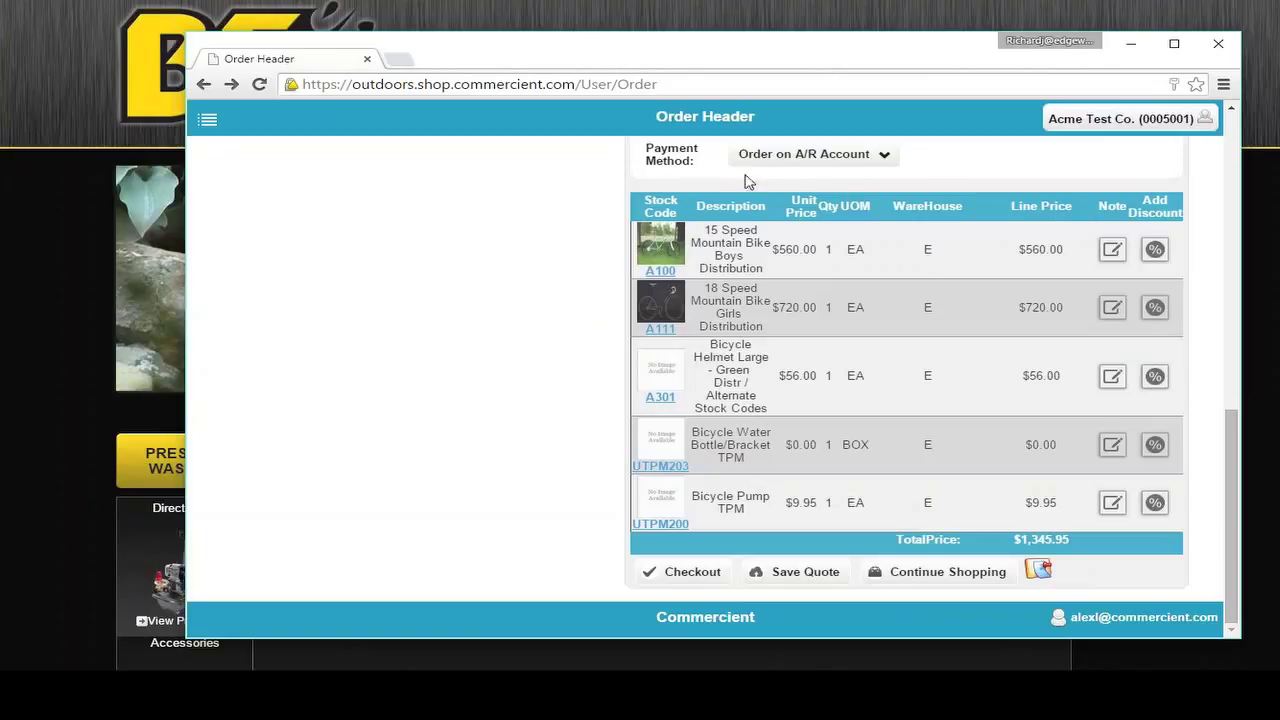
Step: Set the payment method to Credit Card and submit the order at Checkout
click(812, 157)
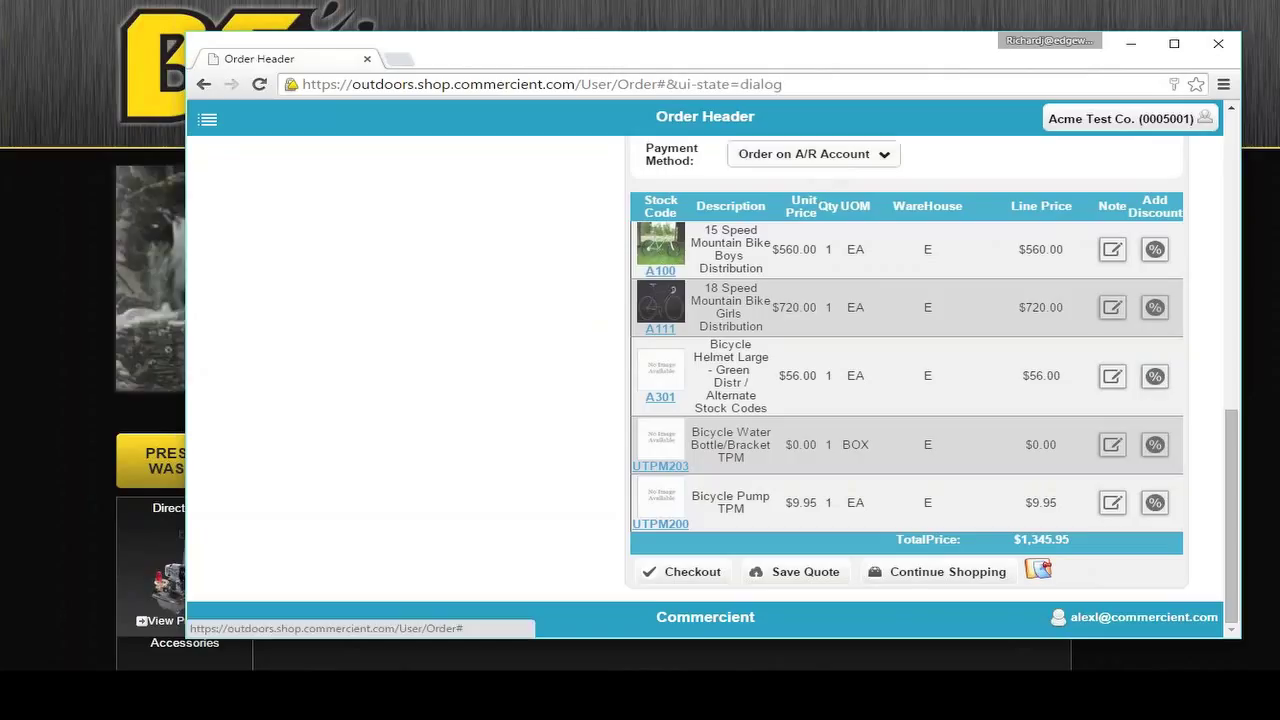
click(873, 176)
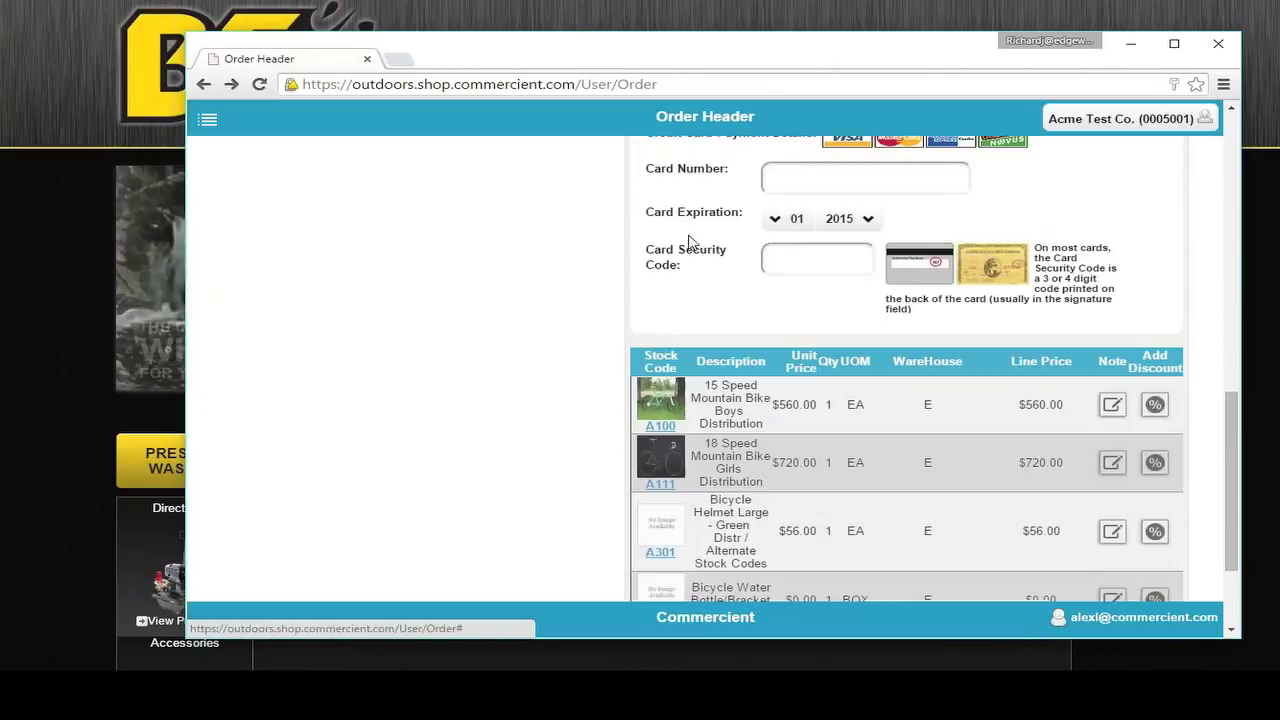
scroll(734, 257, up, 1)
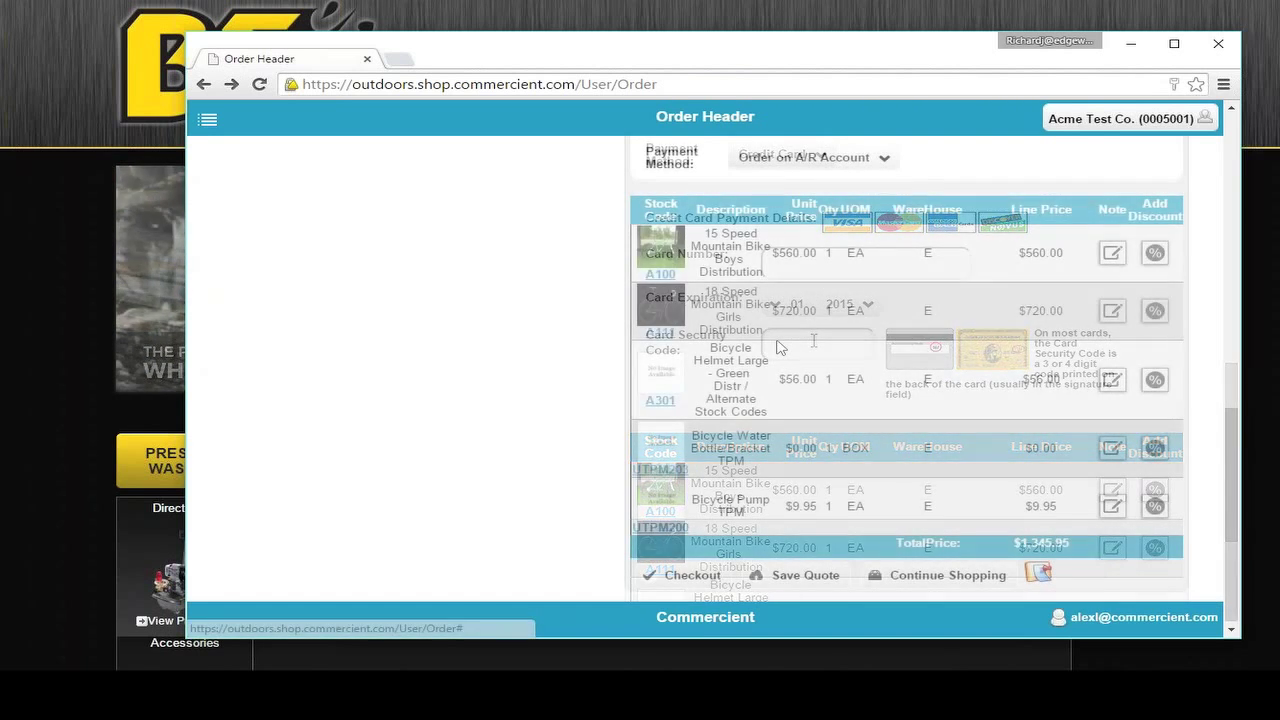
click(675, 575)
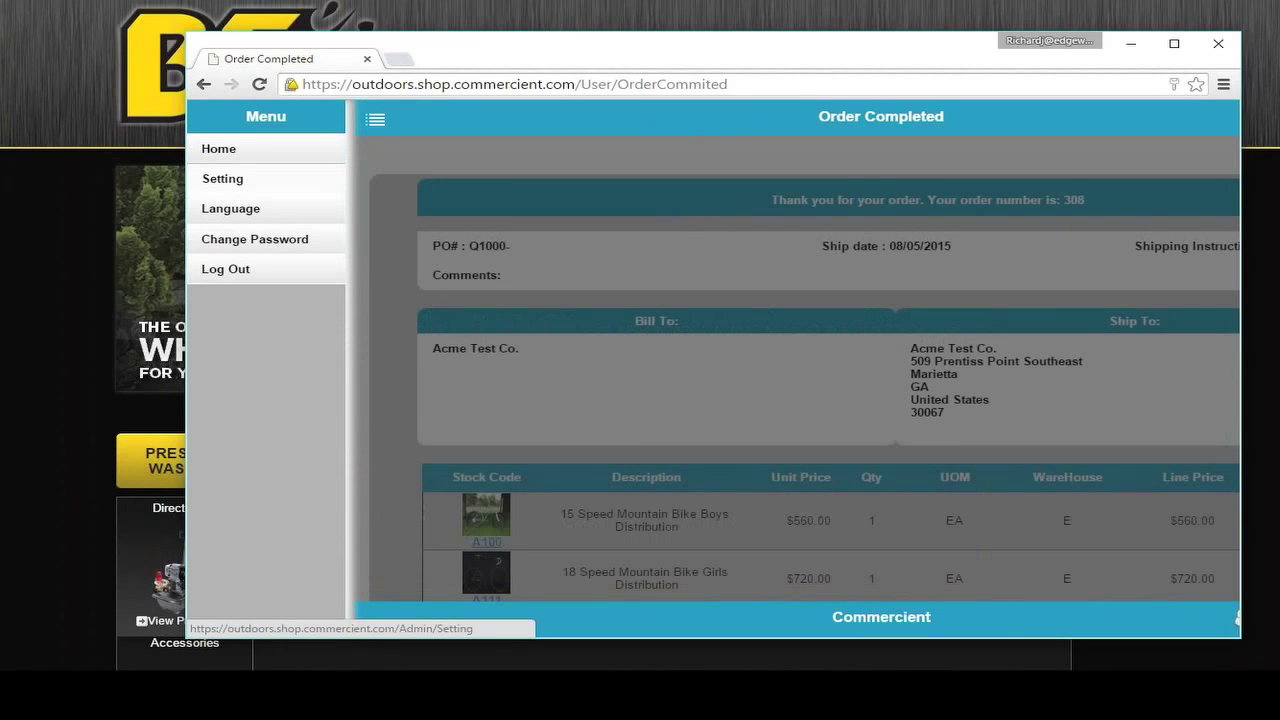
Step: Leave the order page for Settings and open the Sync Manager admin page
click(222, 178)
click(620, 214)
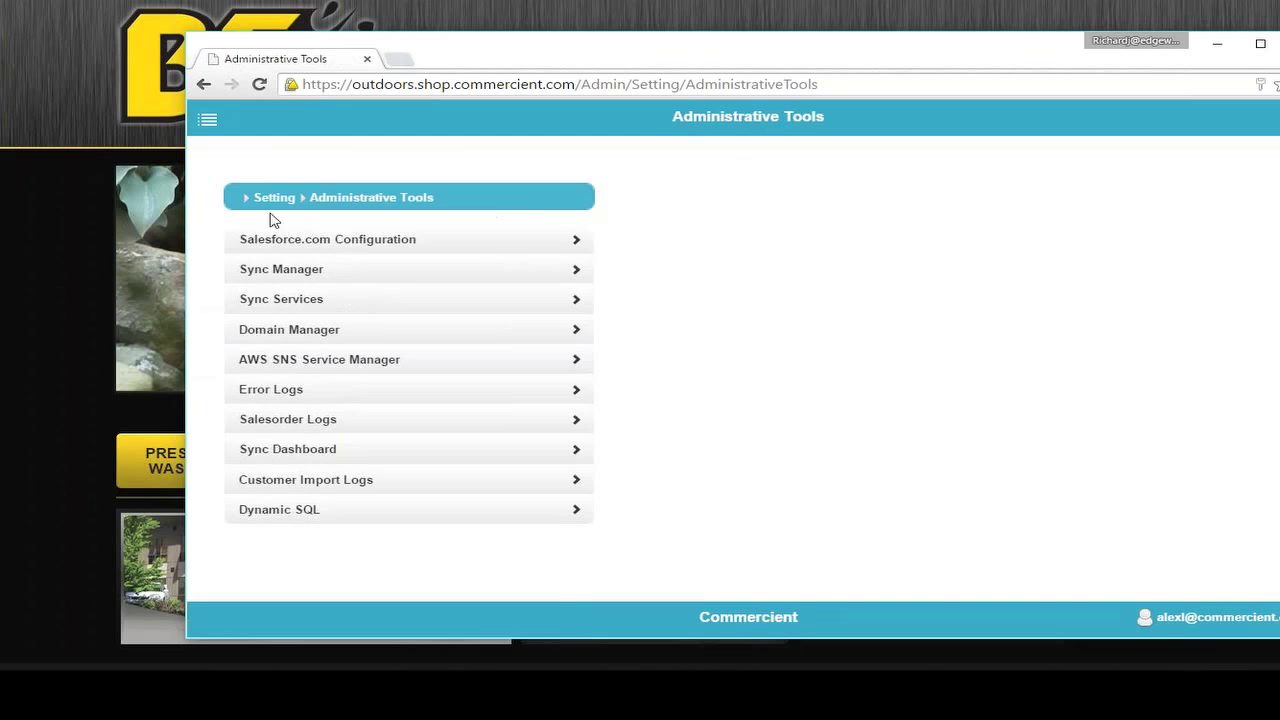
click(318, 245)
click(322, 272)
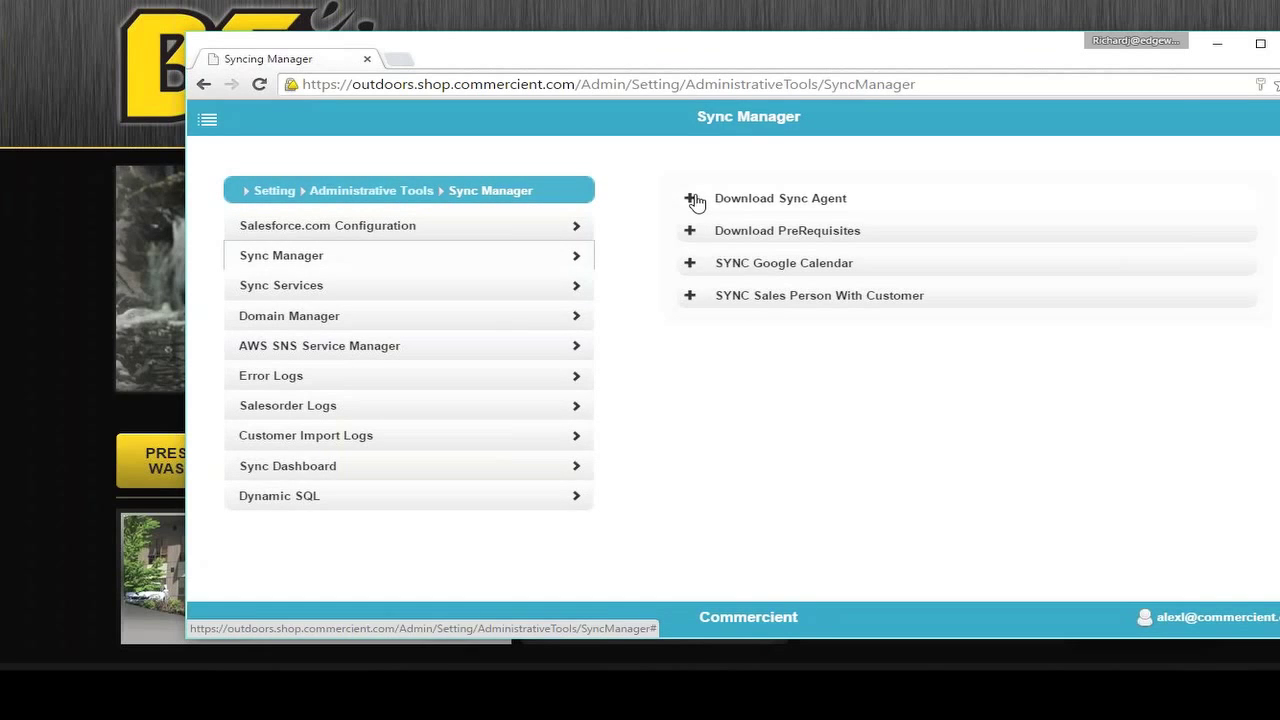
Step: Expand Download Sync Agent, peek at Google Calendar sync, and expand salesperson-with-customer sync
click(696, 200)
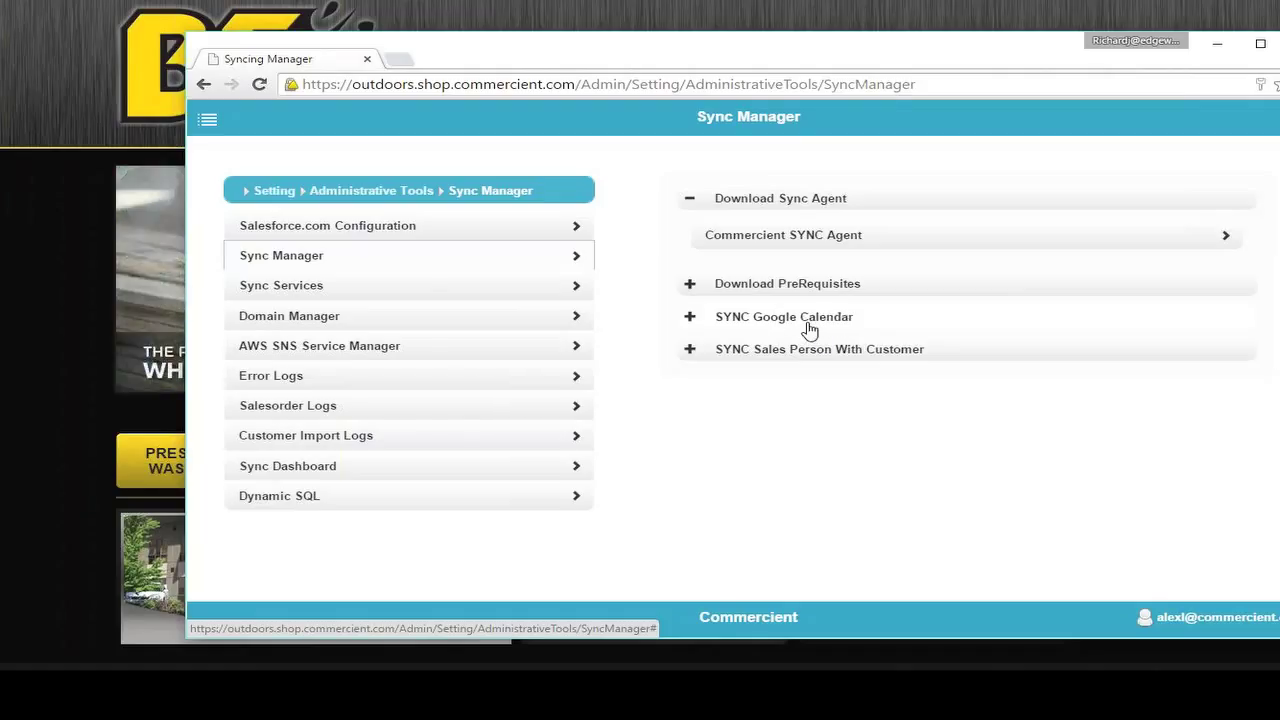
click(809, 330)
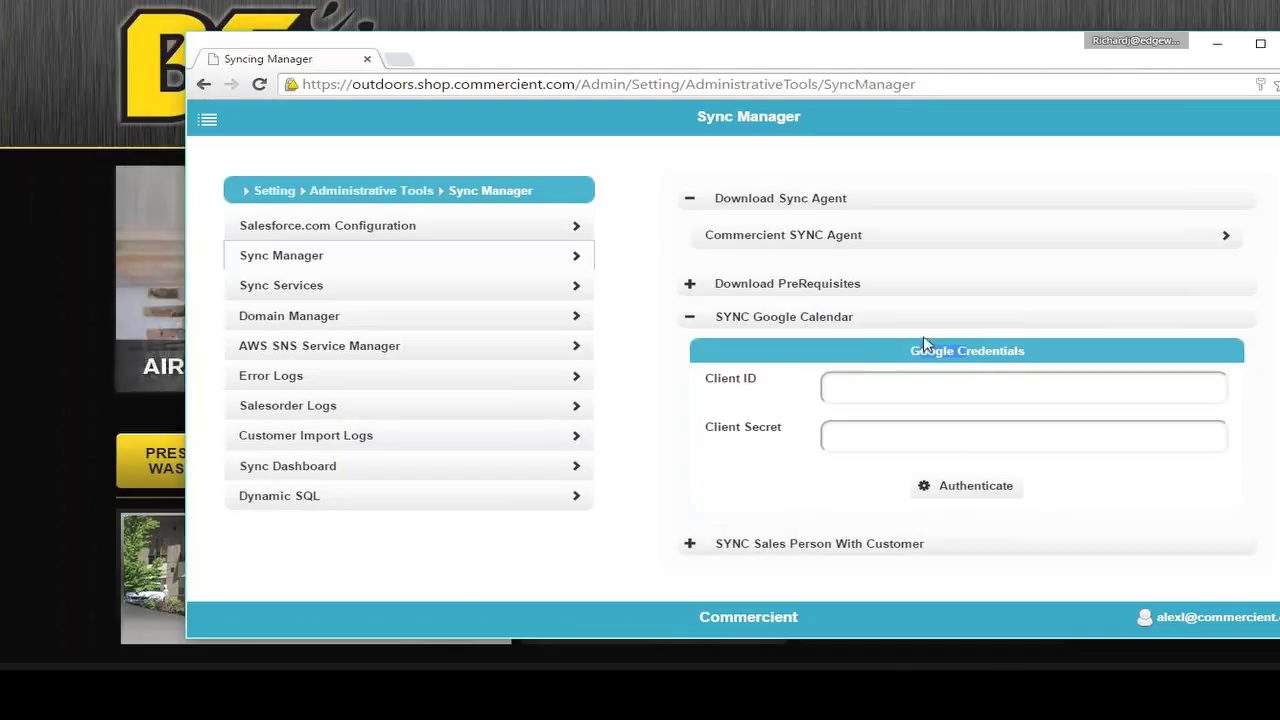
click(705, 327)
click(766, 349)
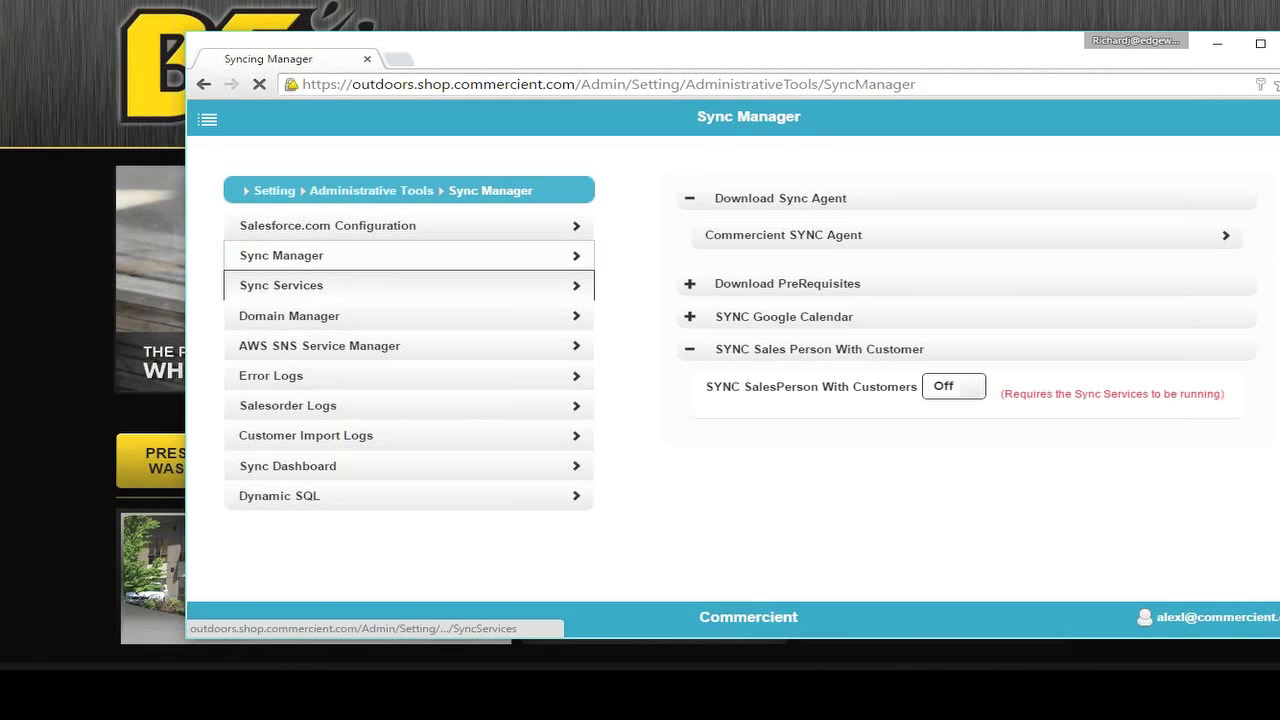
Step: View Sync Services with the SYSPRO service's status, then open AWS SNS Service Manager
click(505, 286)
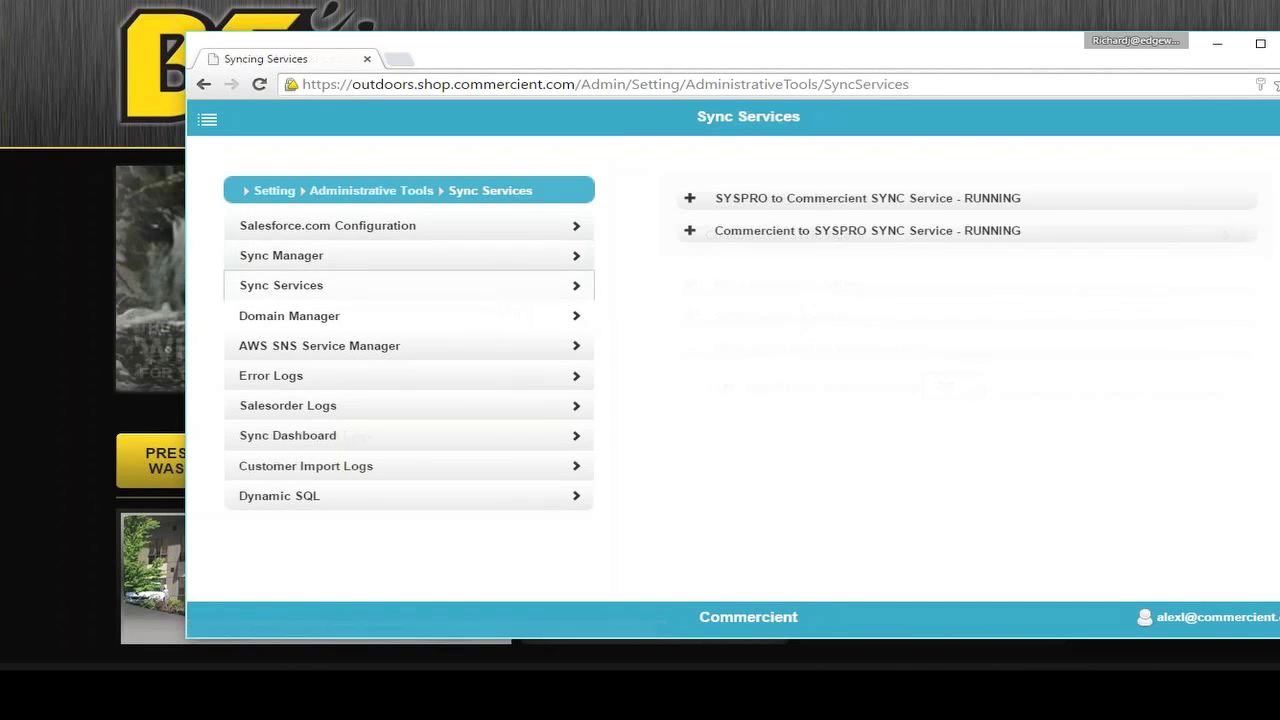
click(689, 199)
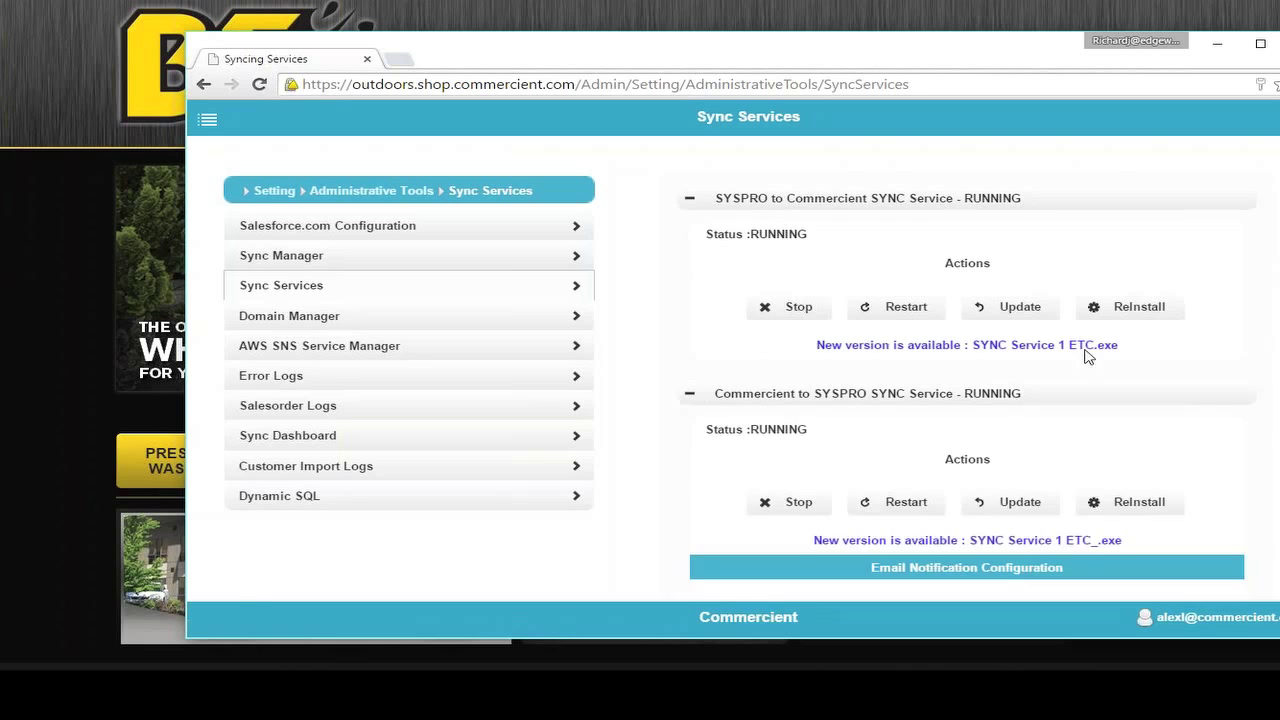
drag(1137, 351, 846, 376)
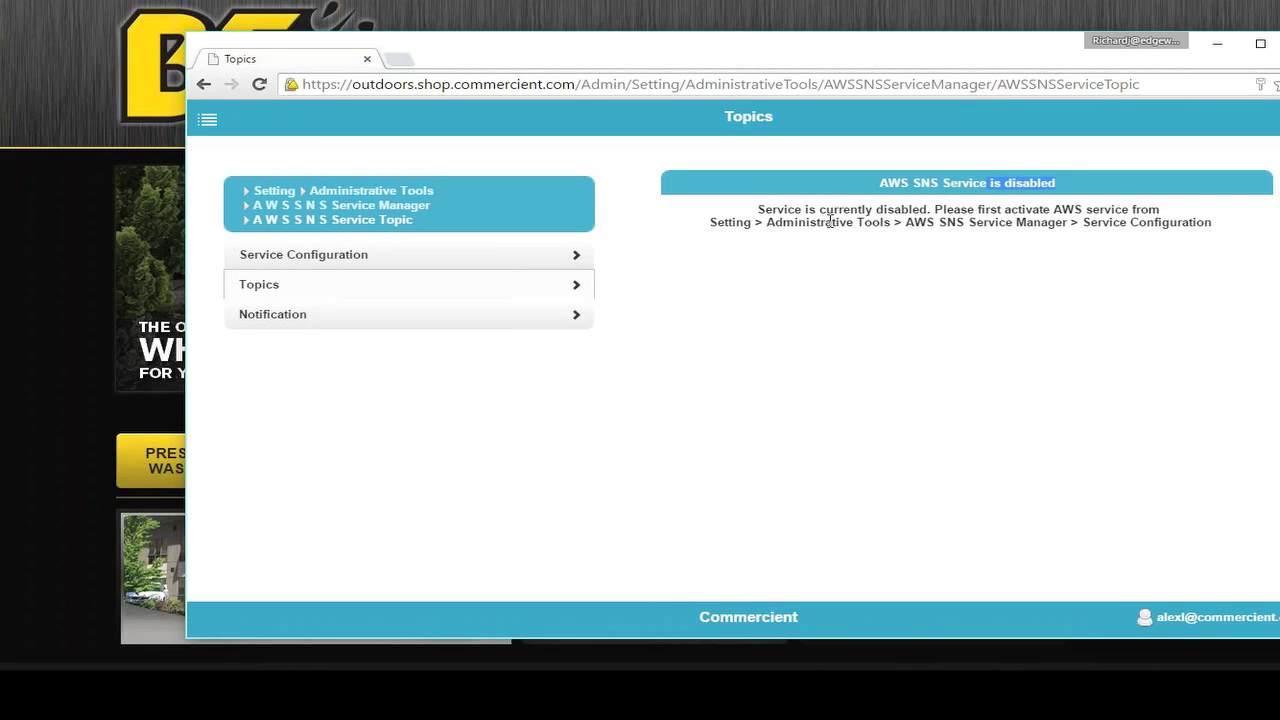
click(383, 207)
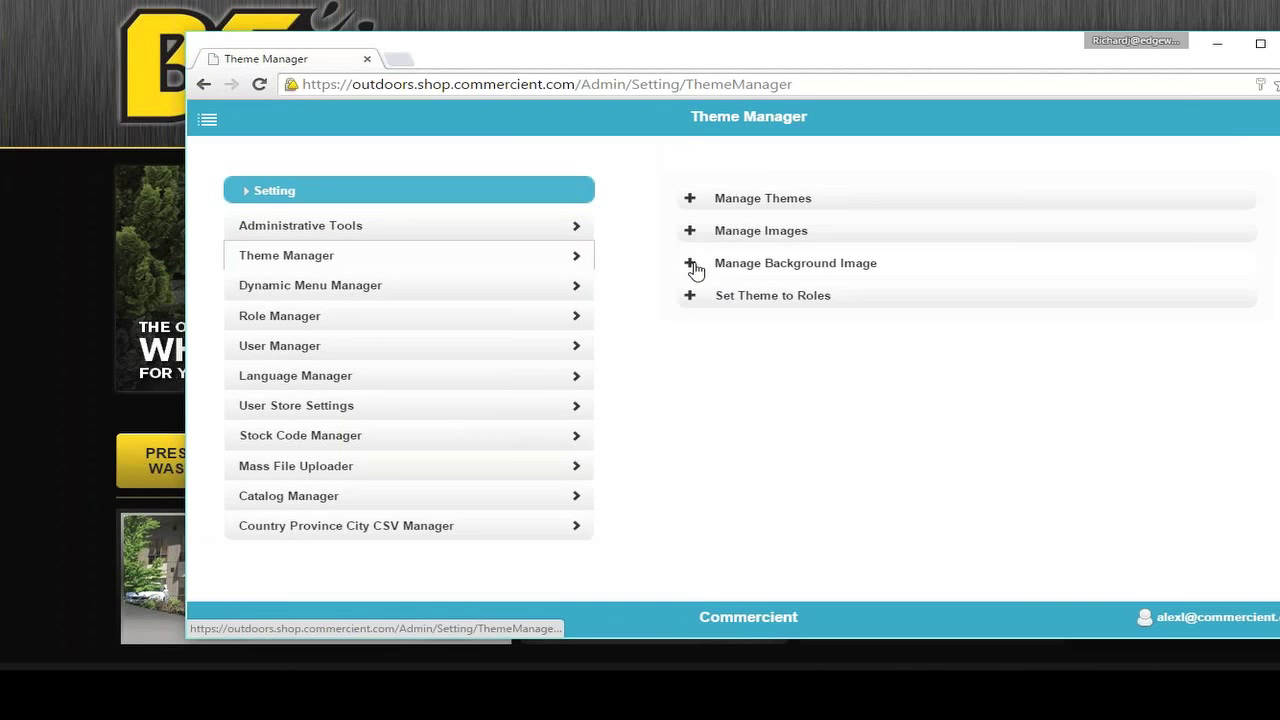
Step: Look at Manage Background Image options, then expand Set Theme to Roles
click(691, 263)
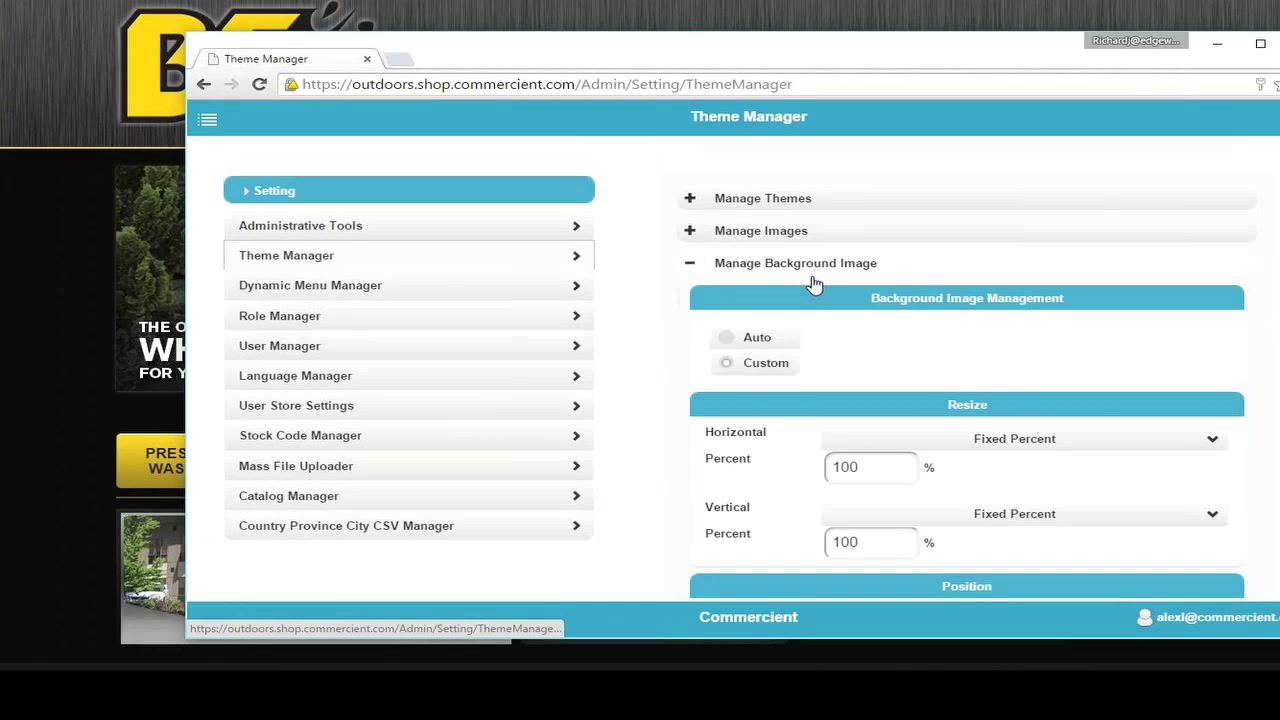
click(690, 263)
click(690, 295)
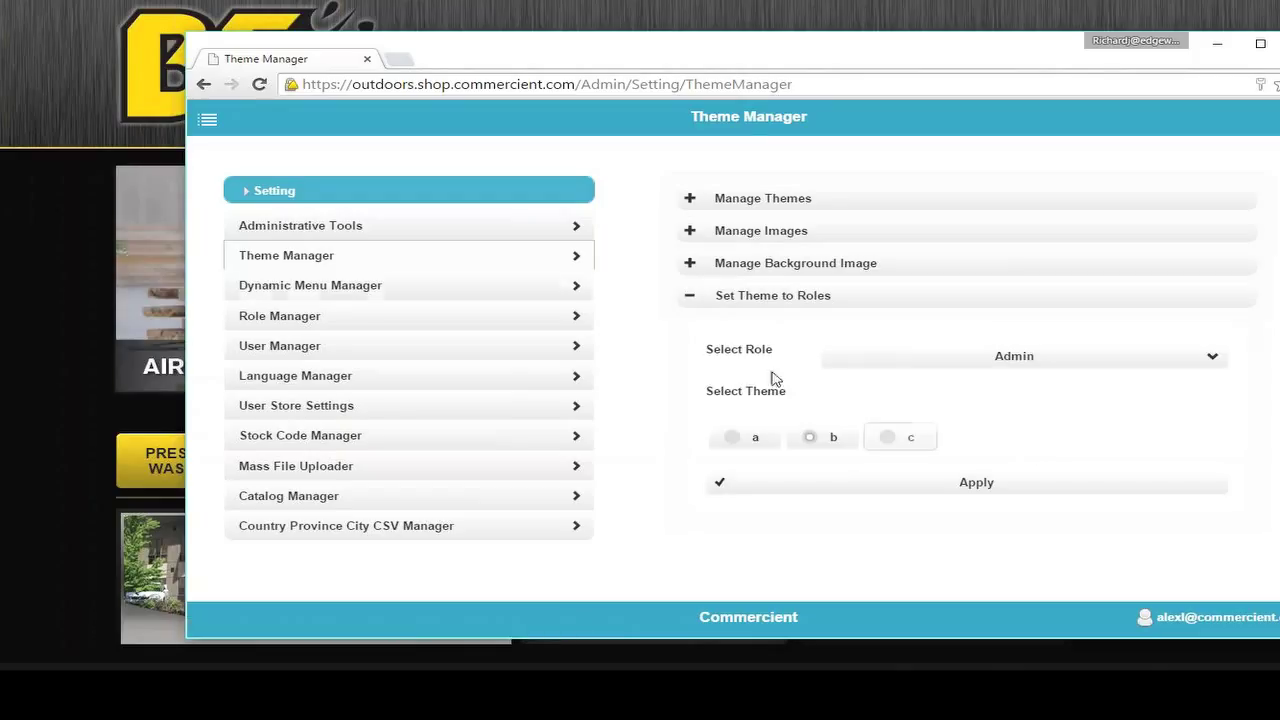
Step: Open Dynamic Menu Manager, bring up the ROOT entry's actions, then open Role Manager
click(352, 288)
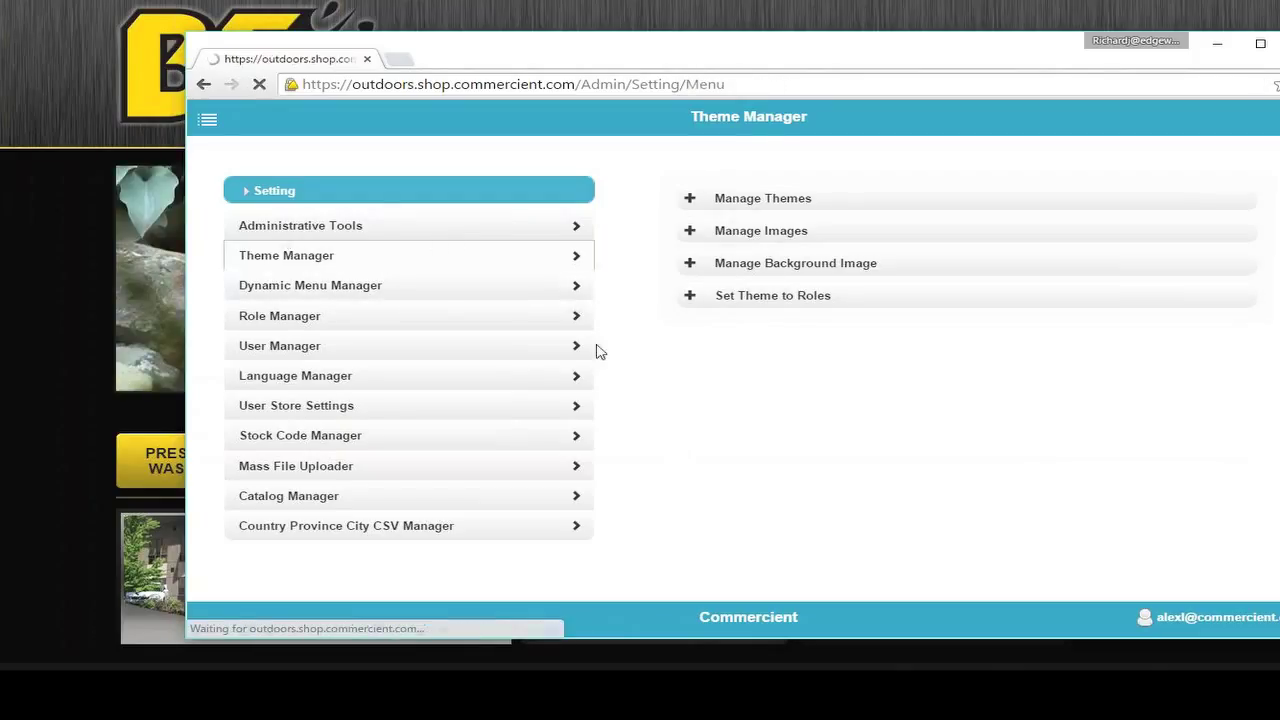
right_click(740, 195)
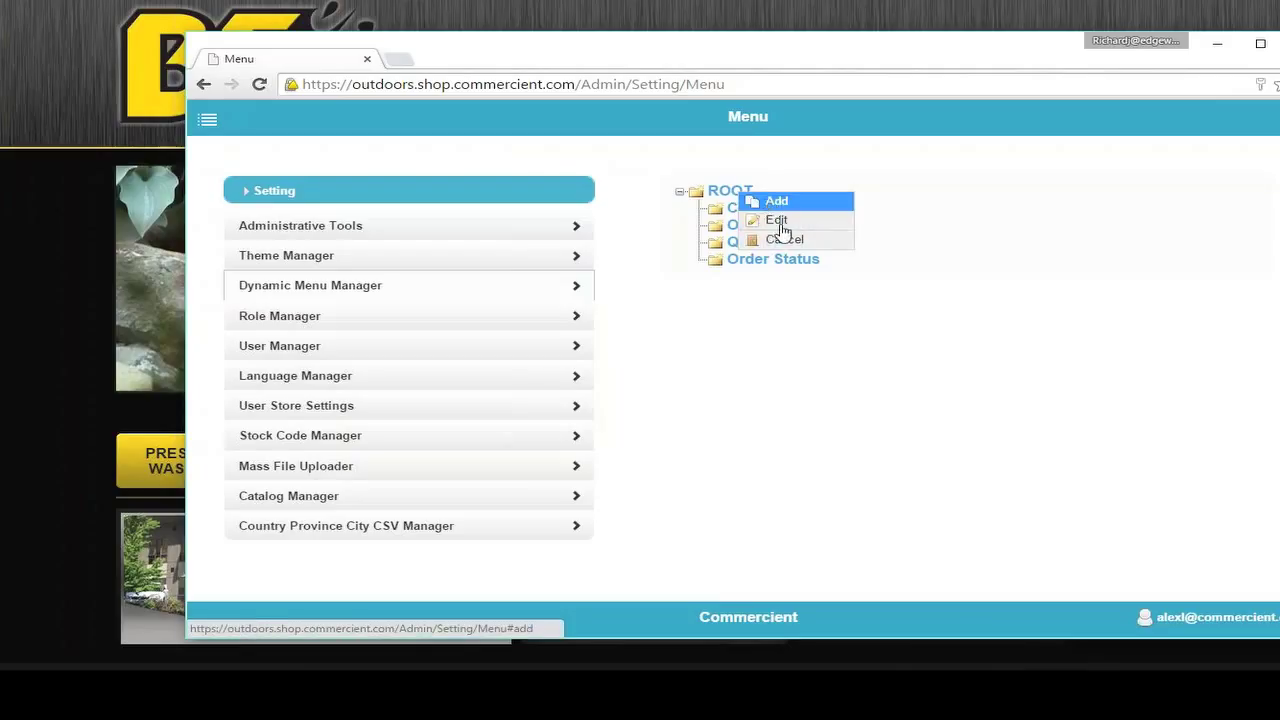
click(285, 316)
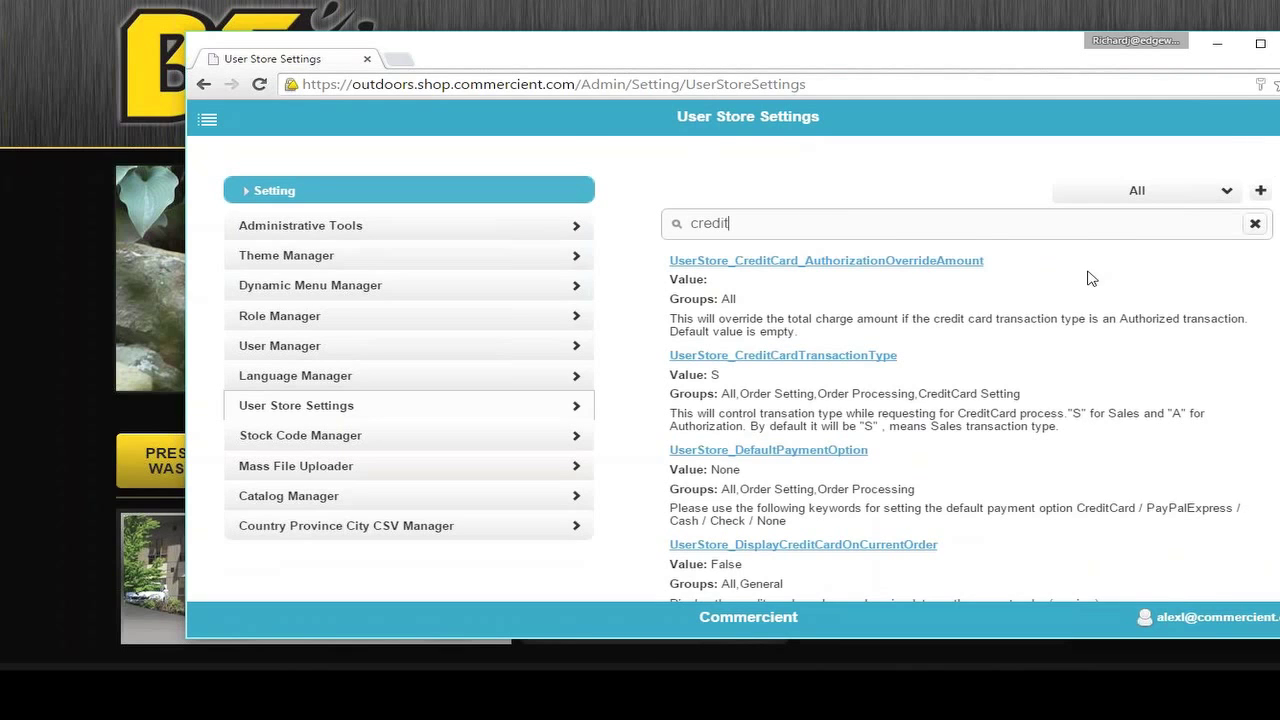
Step: Open Stock Code Manager's Assign URL, Narrative, Associated Catalog table
scroll(1071, 297, down, 2)
scroll(925, 300, up, 2)
click(266, 440)
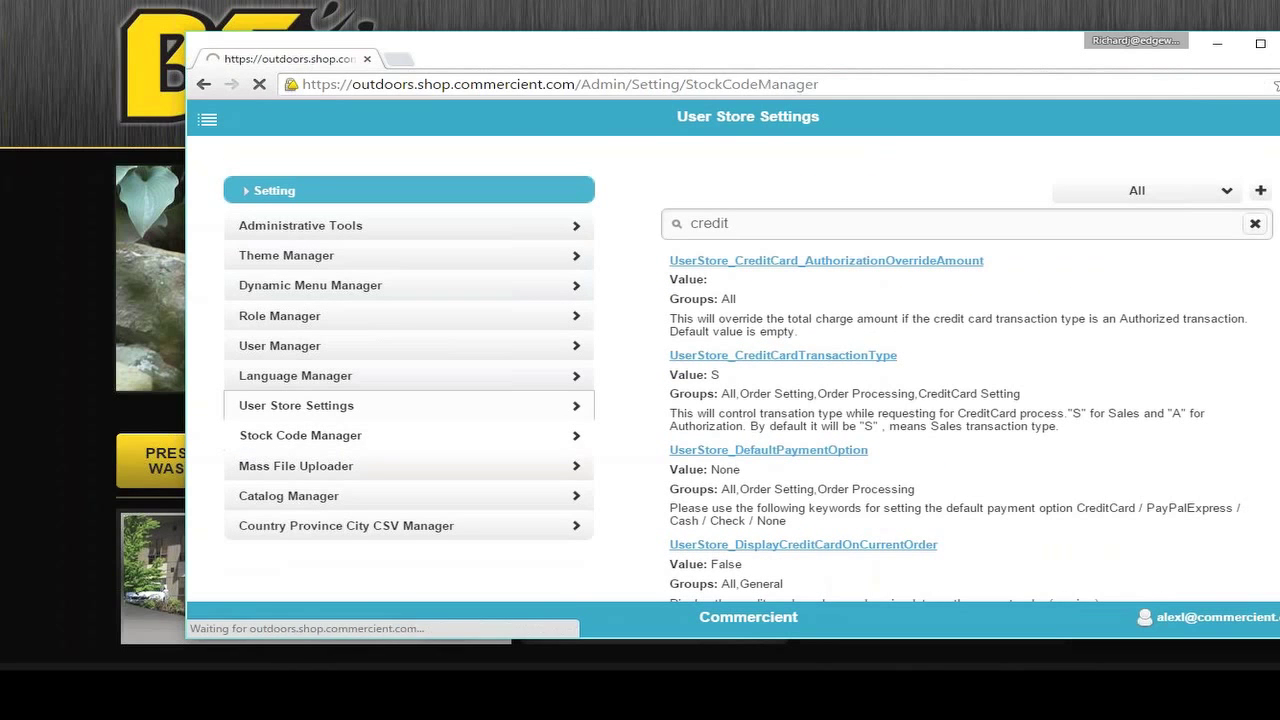
click(312, 246)
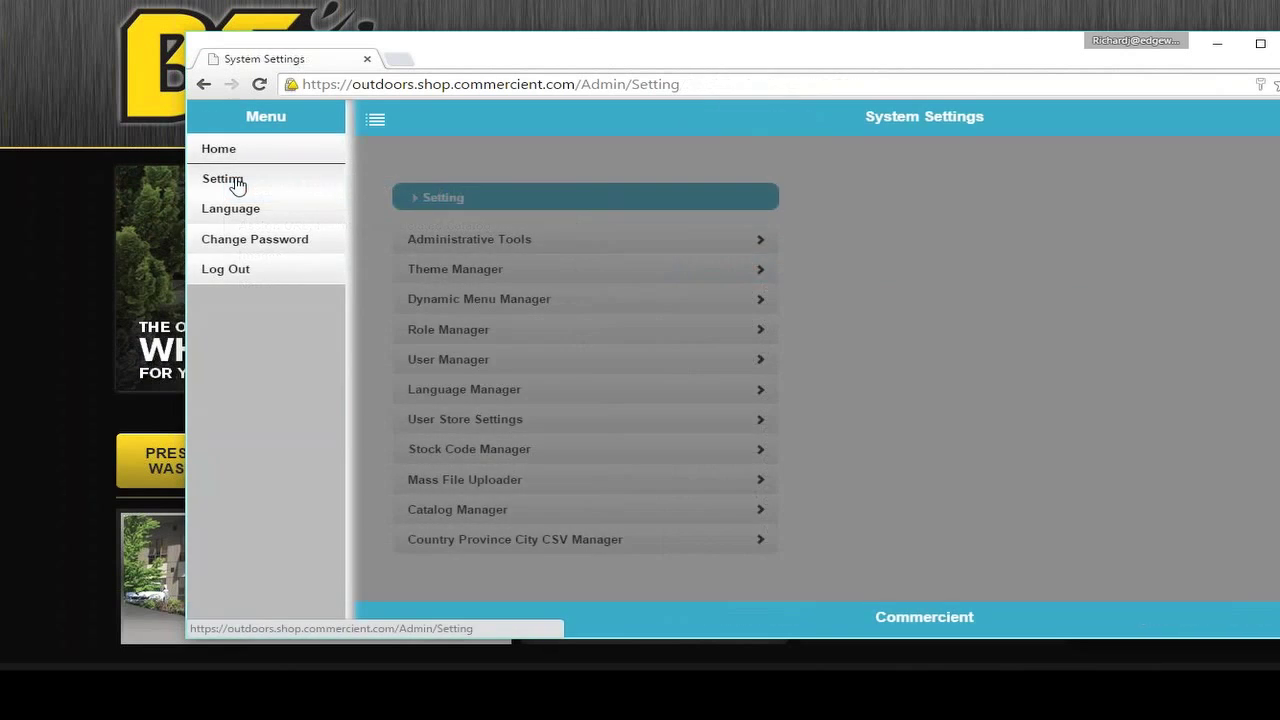
Step: Go back to the main System Settings page listing Administrative Tools through Country Province City CSV Manager
click(234, 180)
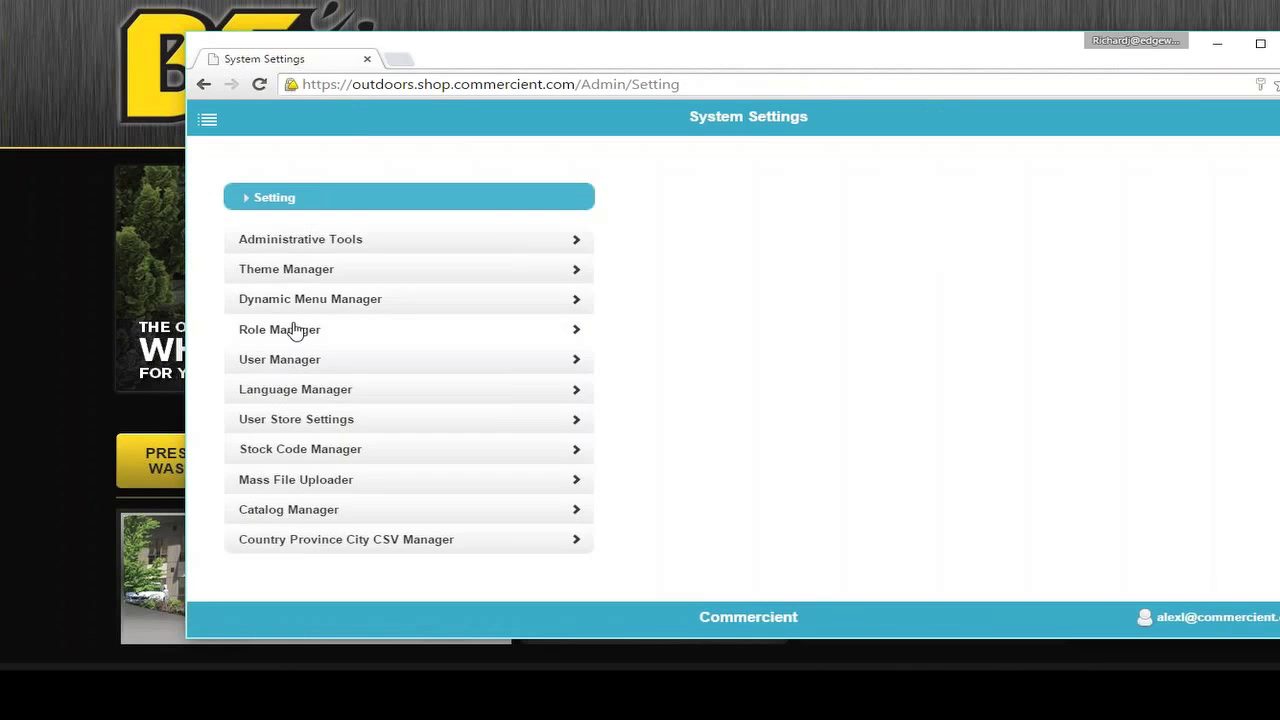